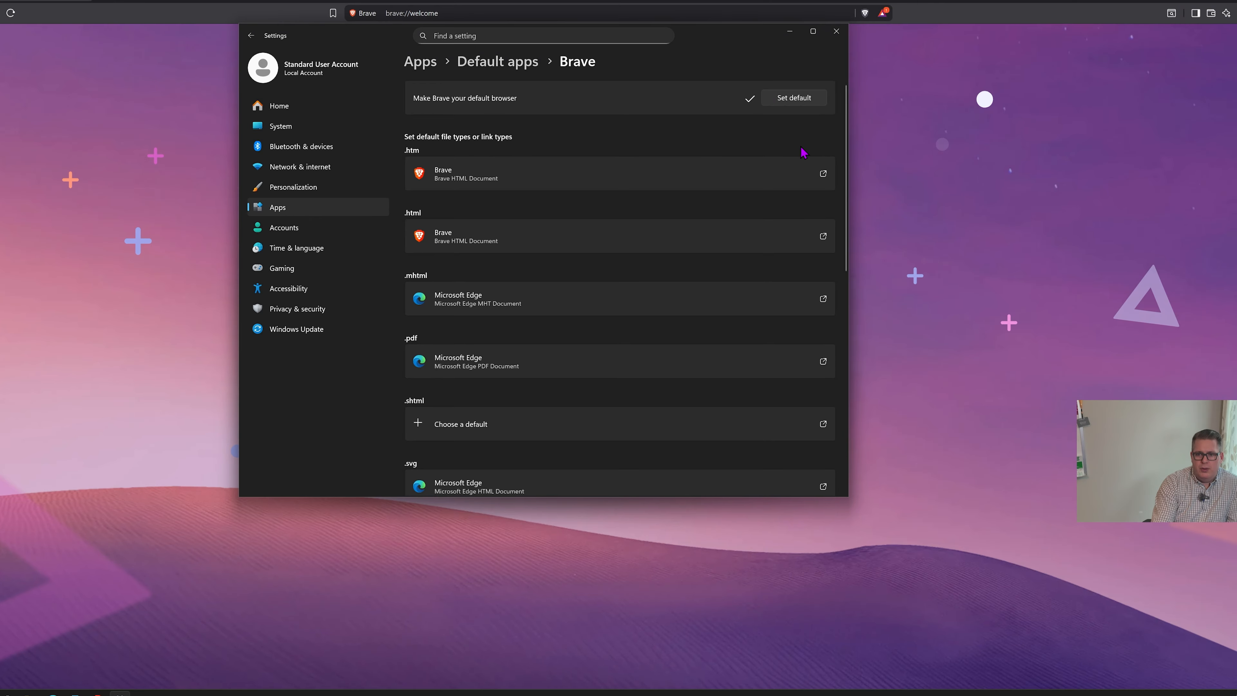
# Set Brave as the default app for .mhtml and .pdf files
pyautogui.click(620, 308)
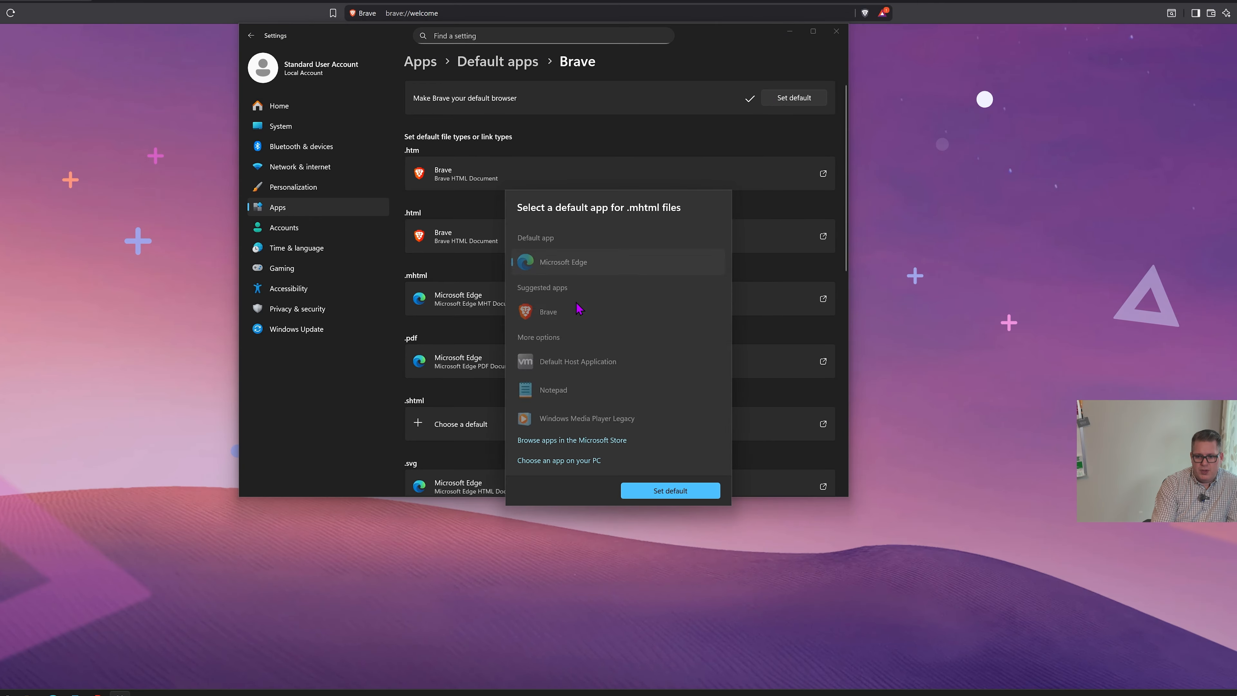
pyautogui.click(653, 491)
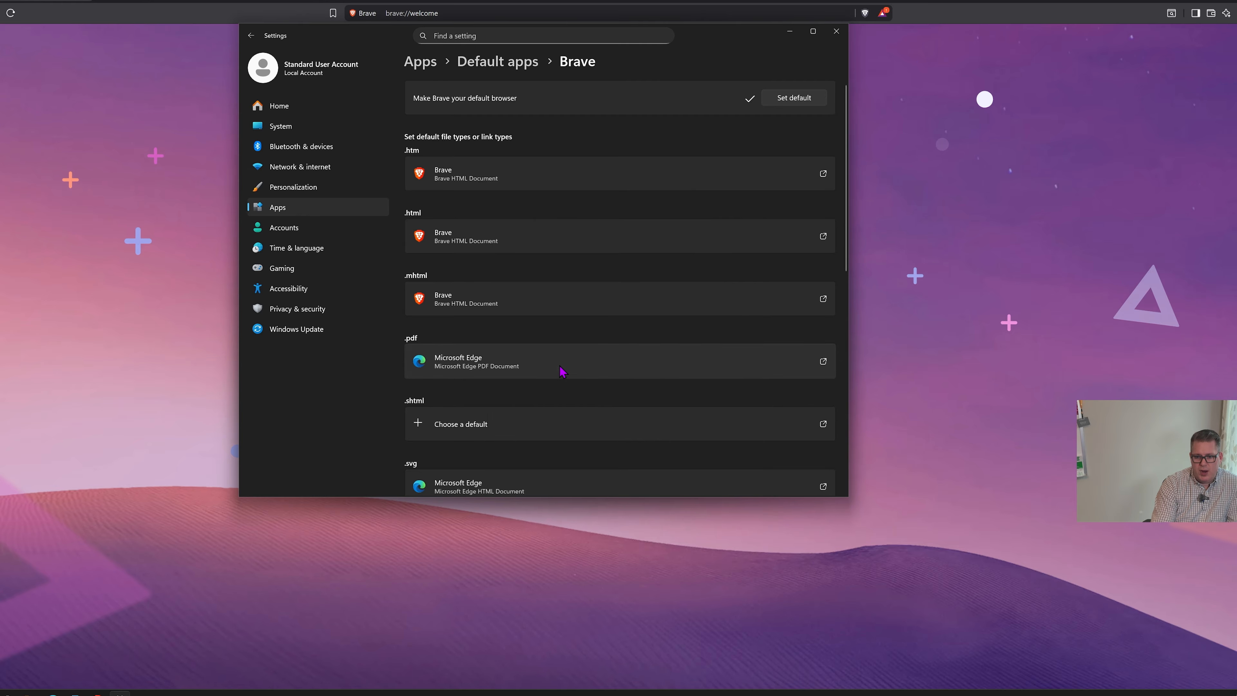
pyautogui.click(539, 364)
pyautogui.click(552, 314)
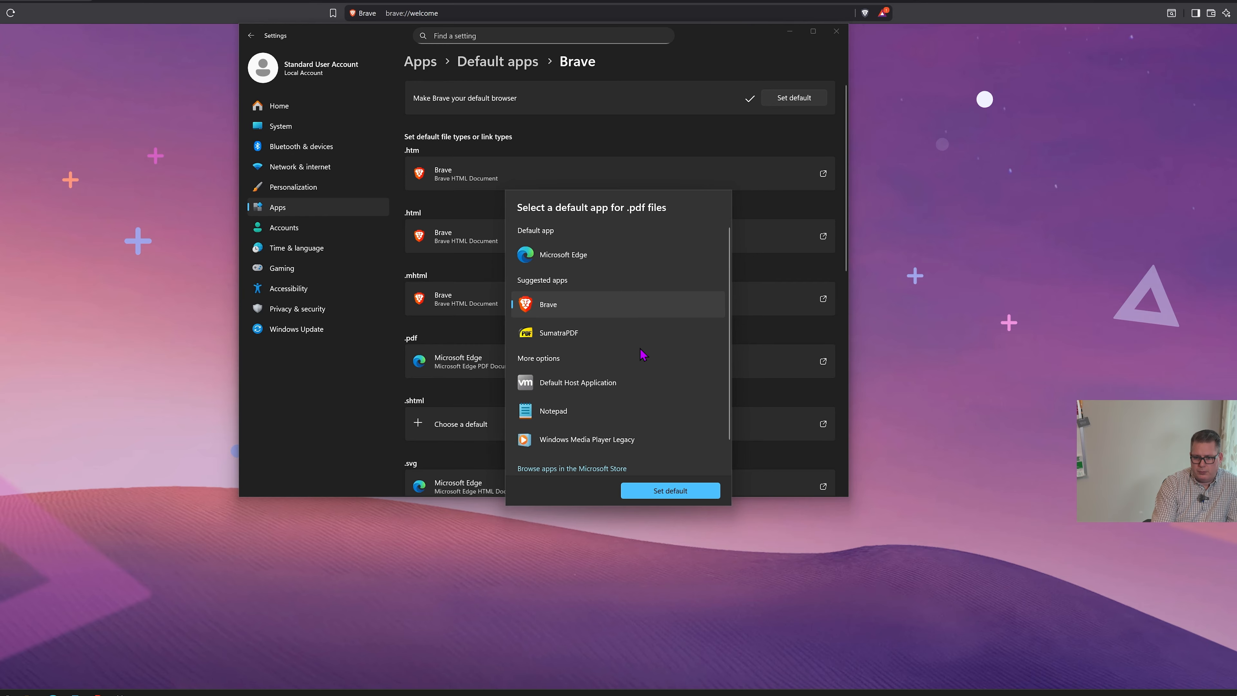
pyautogui.click(680, 489)
# Set Brave as the default app for .shtml and .svg files
pyautogui.scroll(-3, 714, 432)
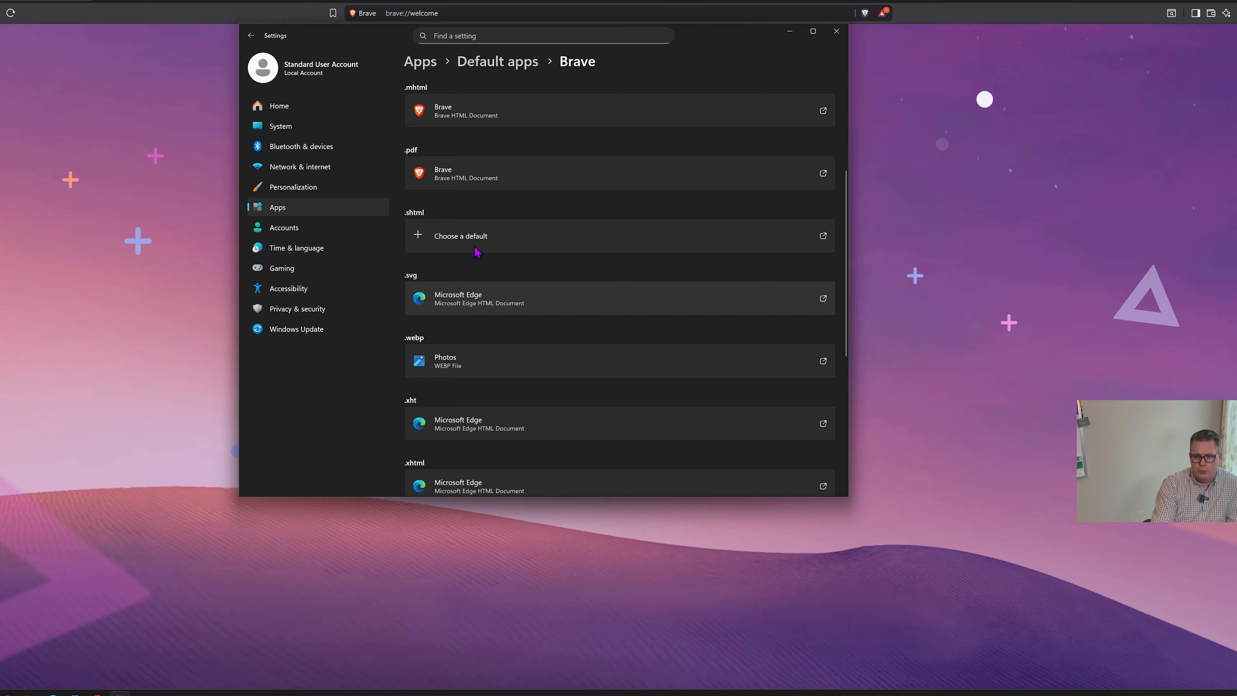
pyautogui.click(482, 239)
pyautogui.click(548, 265)
pyautogui.click(675, 485)
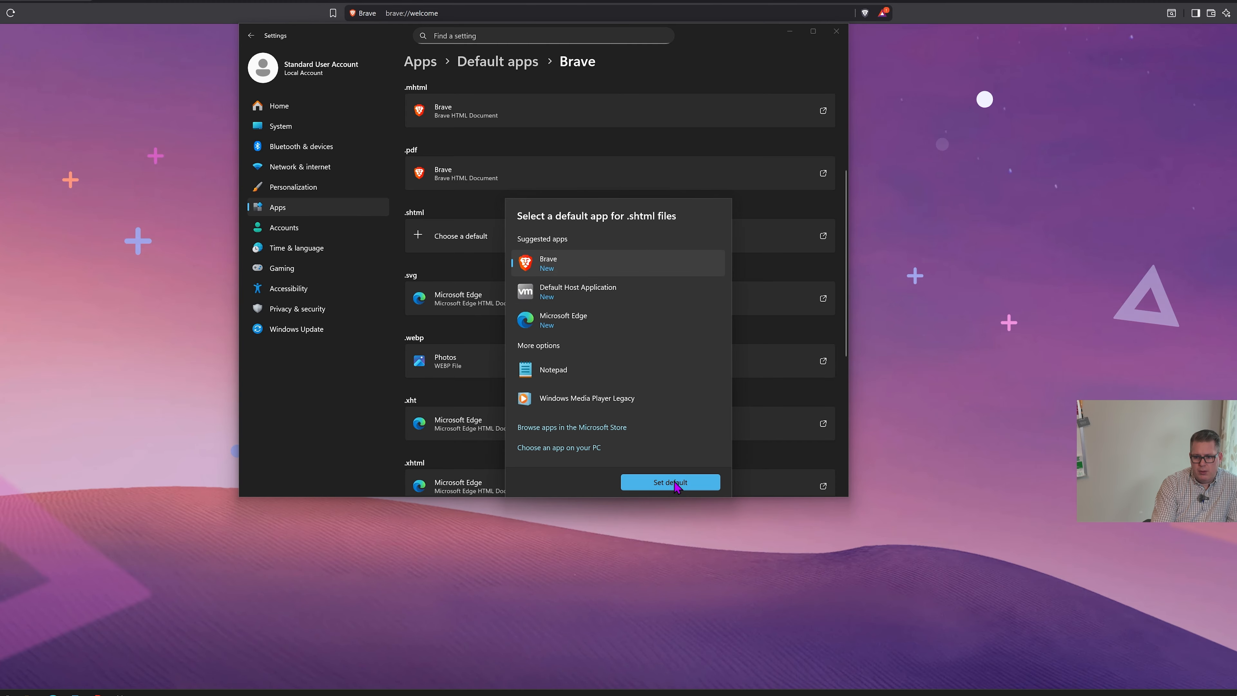
pyautogui.click(514, 307)
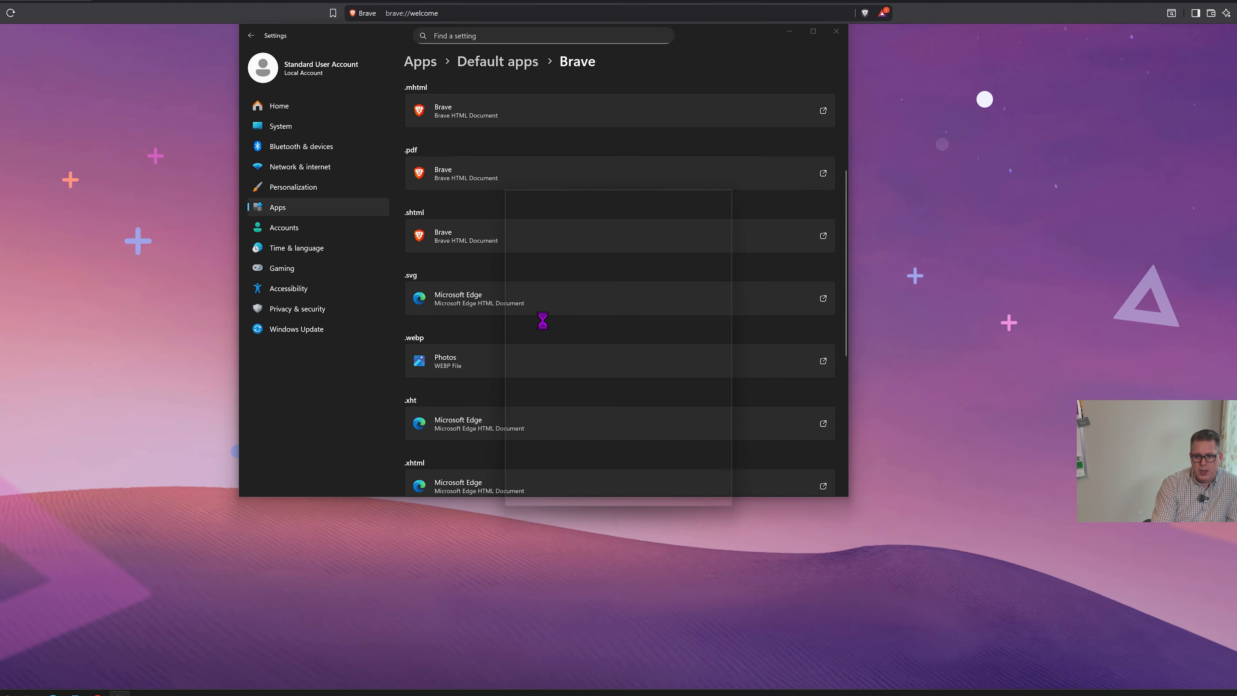
pyautogui.click(542, 300)
pyautogui.click(667, 490)
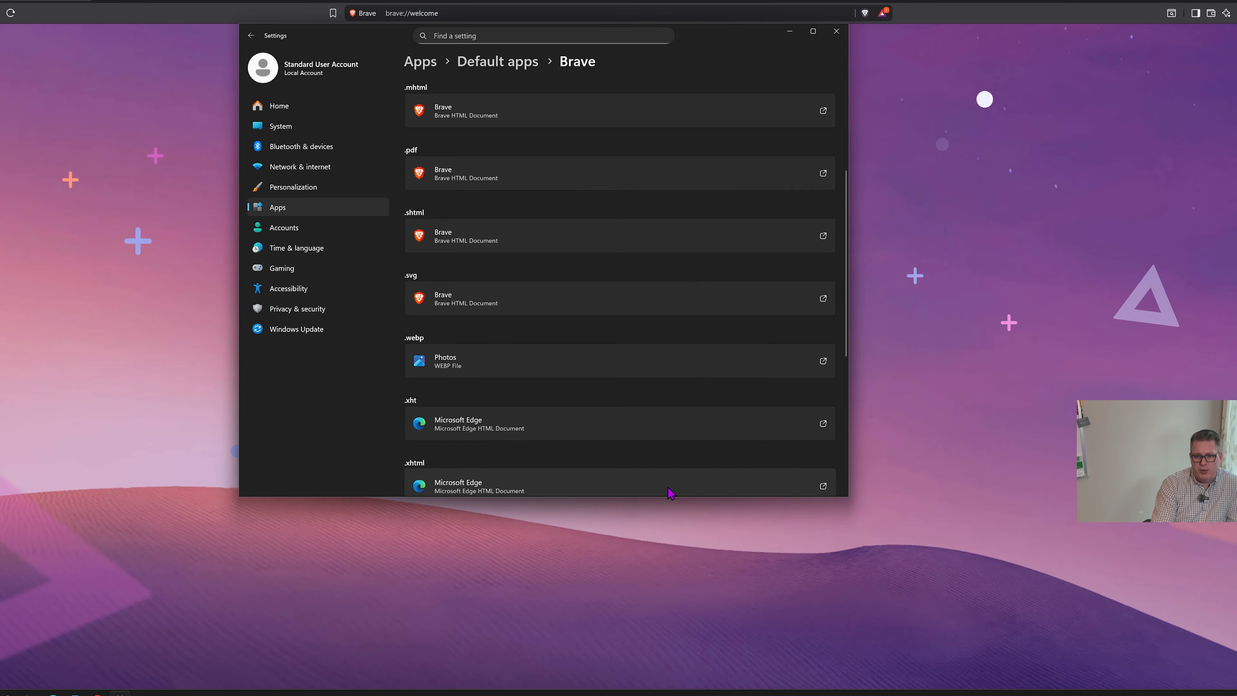
# Set Brave as the default app for .xht and .xhtml files, and close the Windows settings
pyautogui.scroll(-3, 584, 415)
pyautogui.click(507, 235)
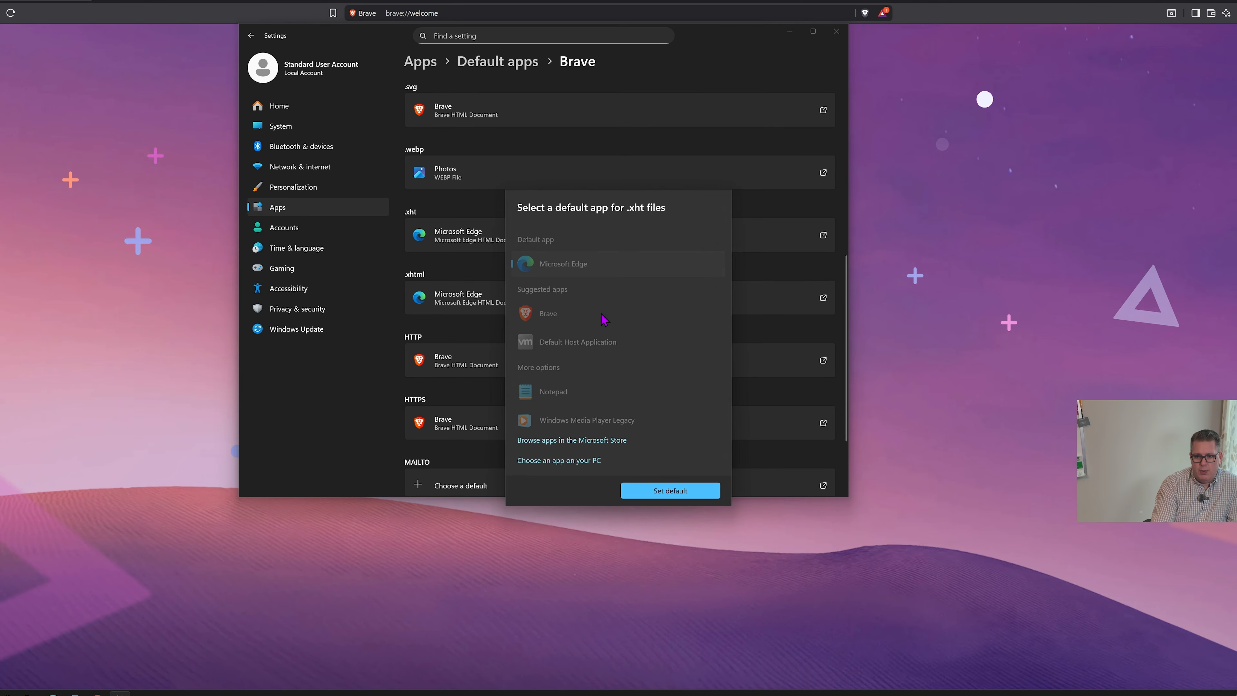
pyautogui.click(587, 307)
pyautogui.click(677, 493)
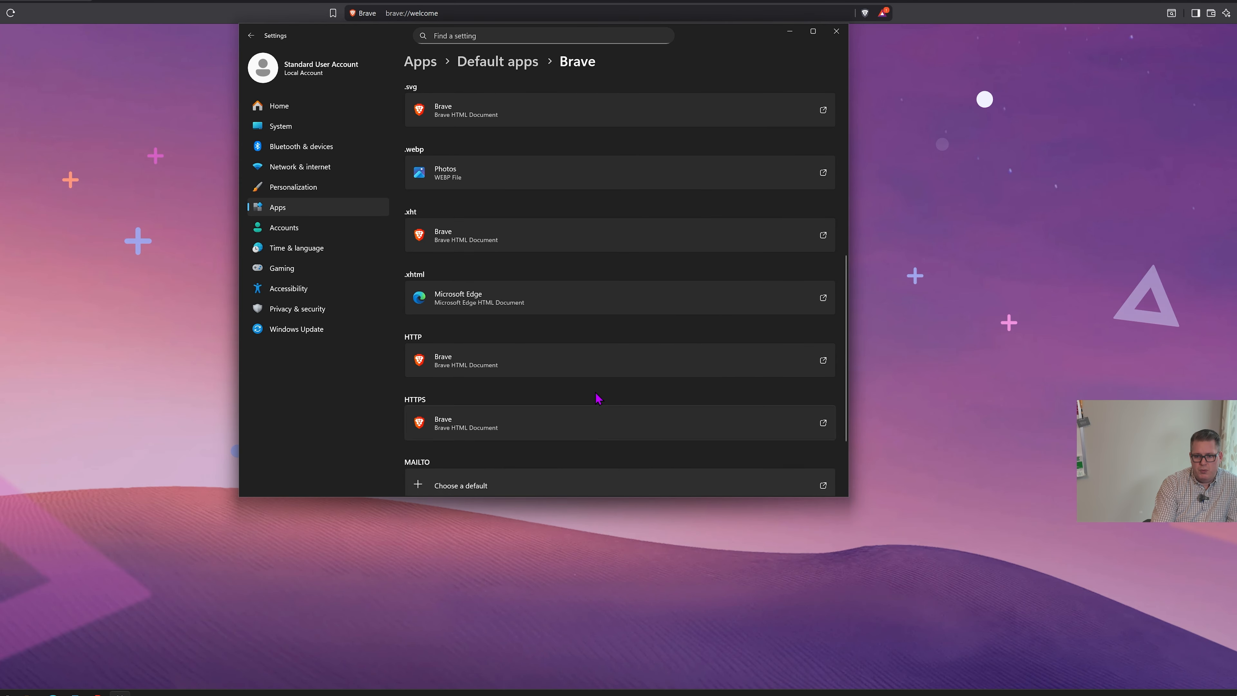
pyautogui.click(564, 306)
pyautogui.click(556, 307)
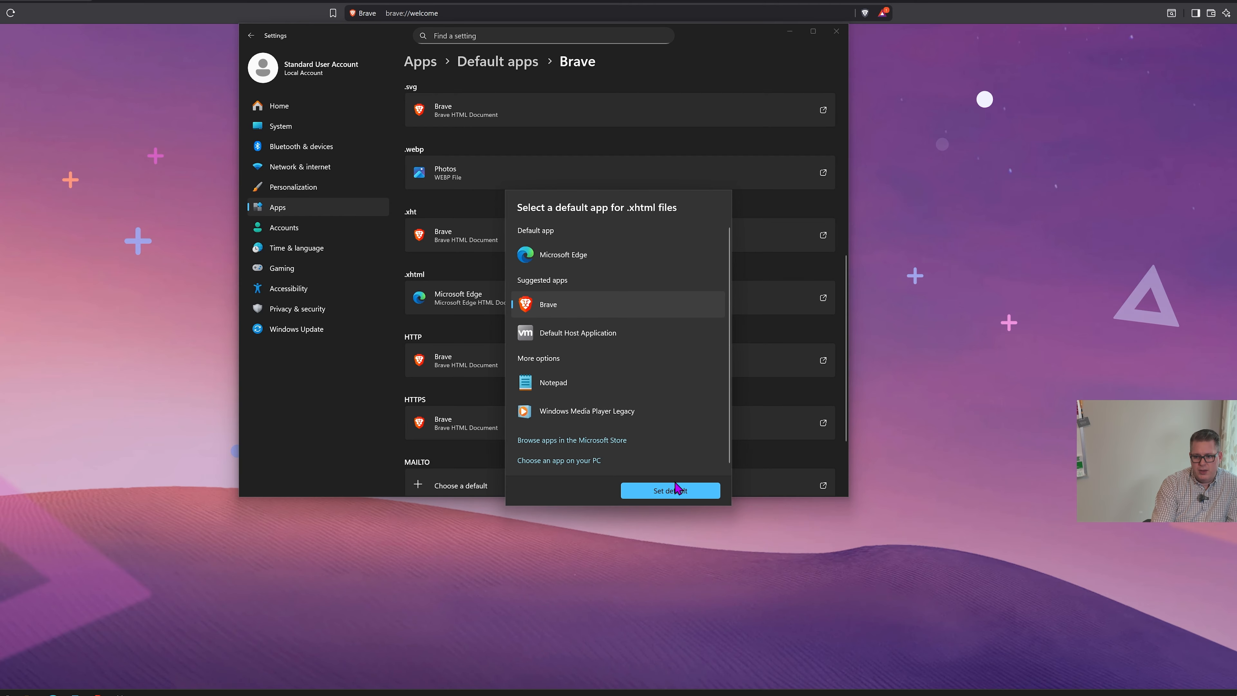
pyautogui.click(663, 491)
pyautogui.scroll(-1, 605, 359)
pyautogui.scroll(-2, 605, 360)
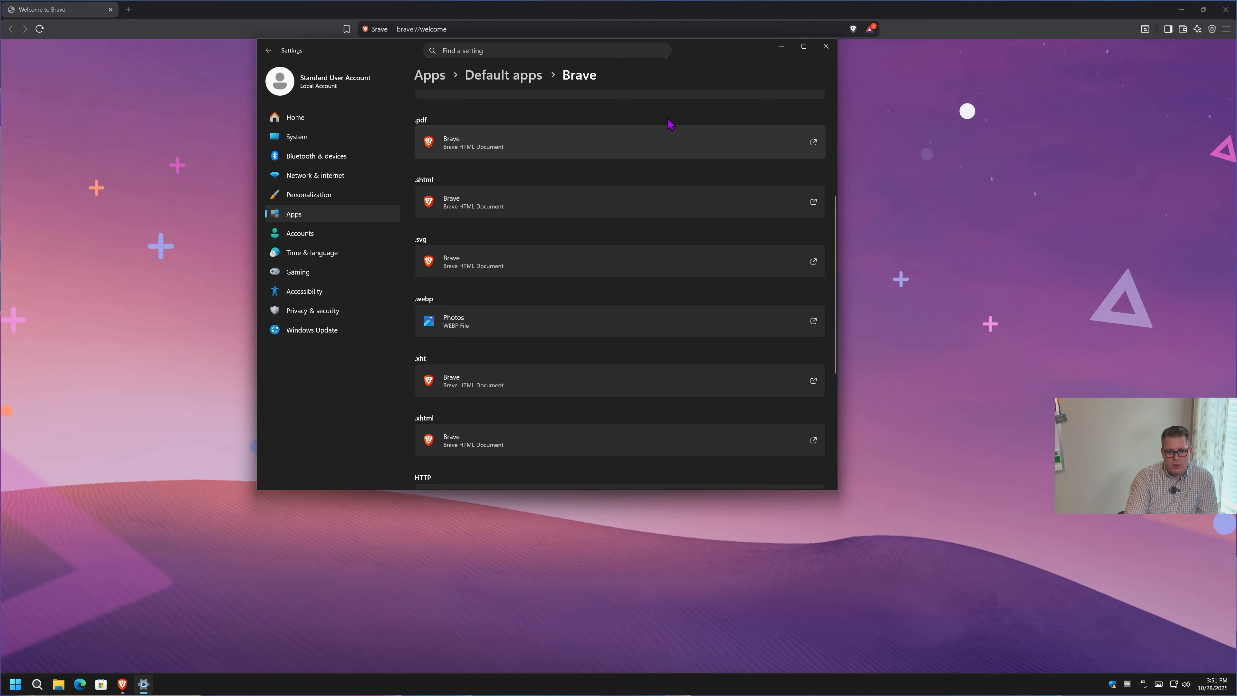
pyautogui.click(826, 46)
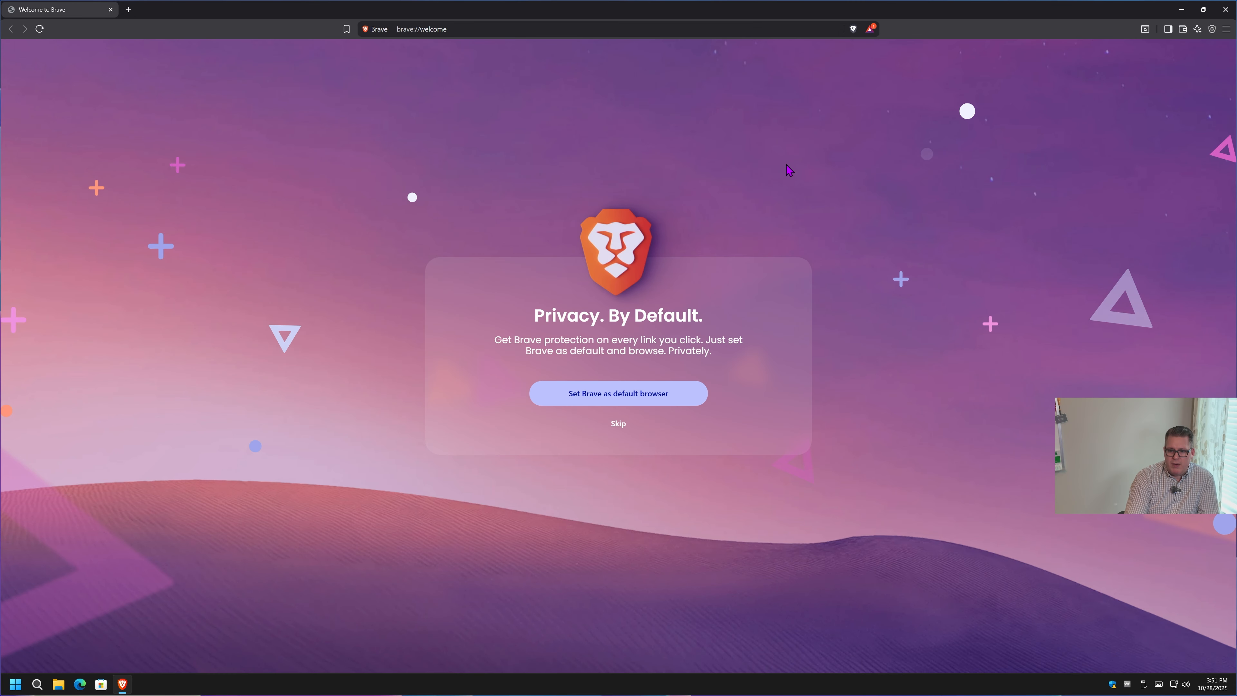
# Complete the Brave welcome setup, importing settings from Microsoft Edge and opting out of diagnostic reports and product insights
pyautogui.click(618, 424)
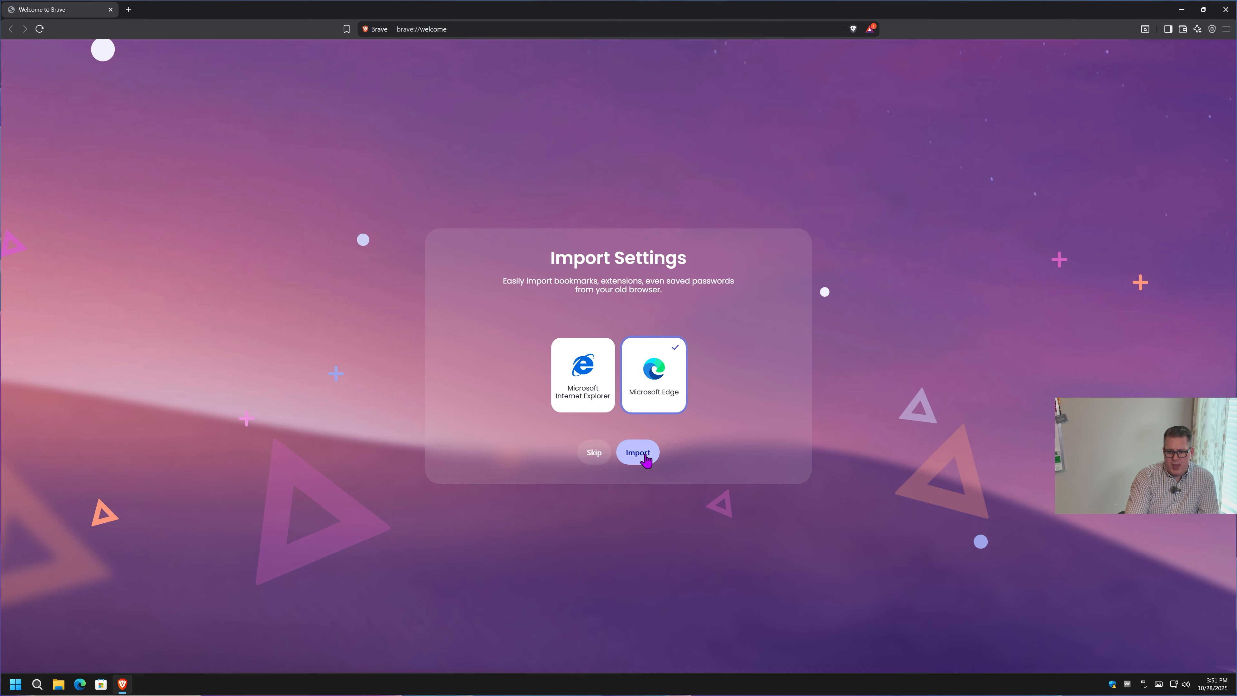
pyautogui.click(629, 463)
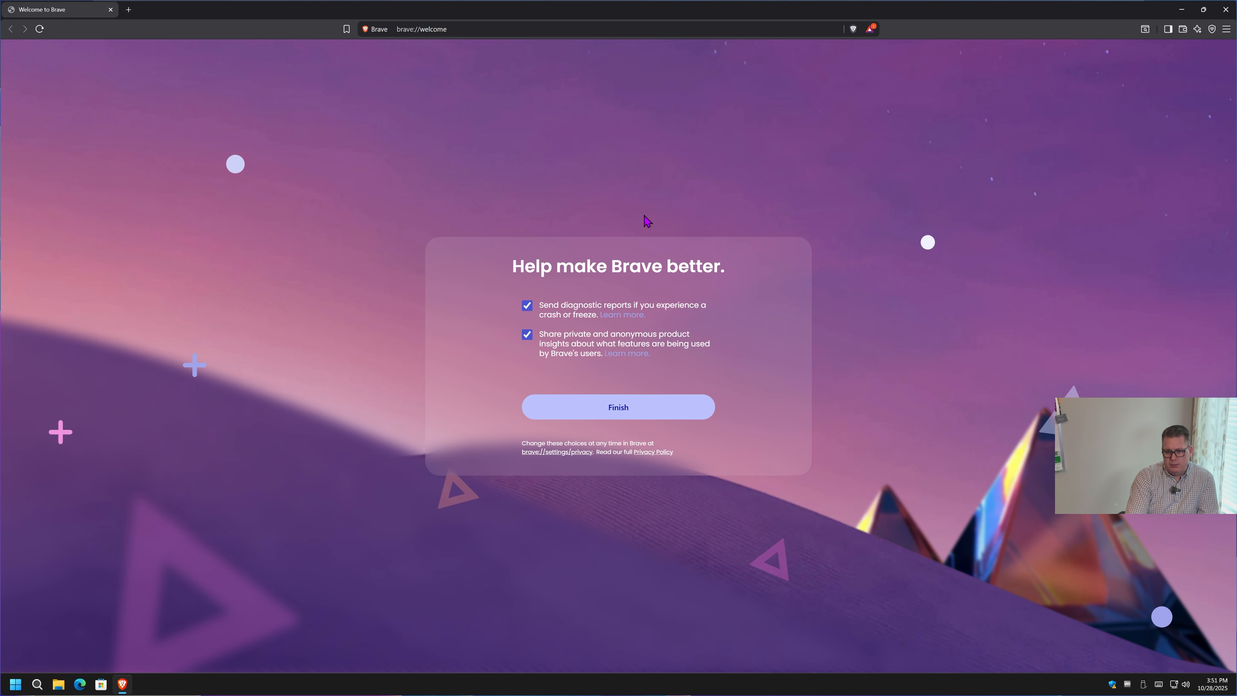
pyautogui.click(527, 306)
pyautogui.click(527, 337)
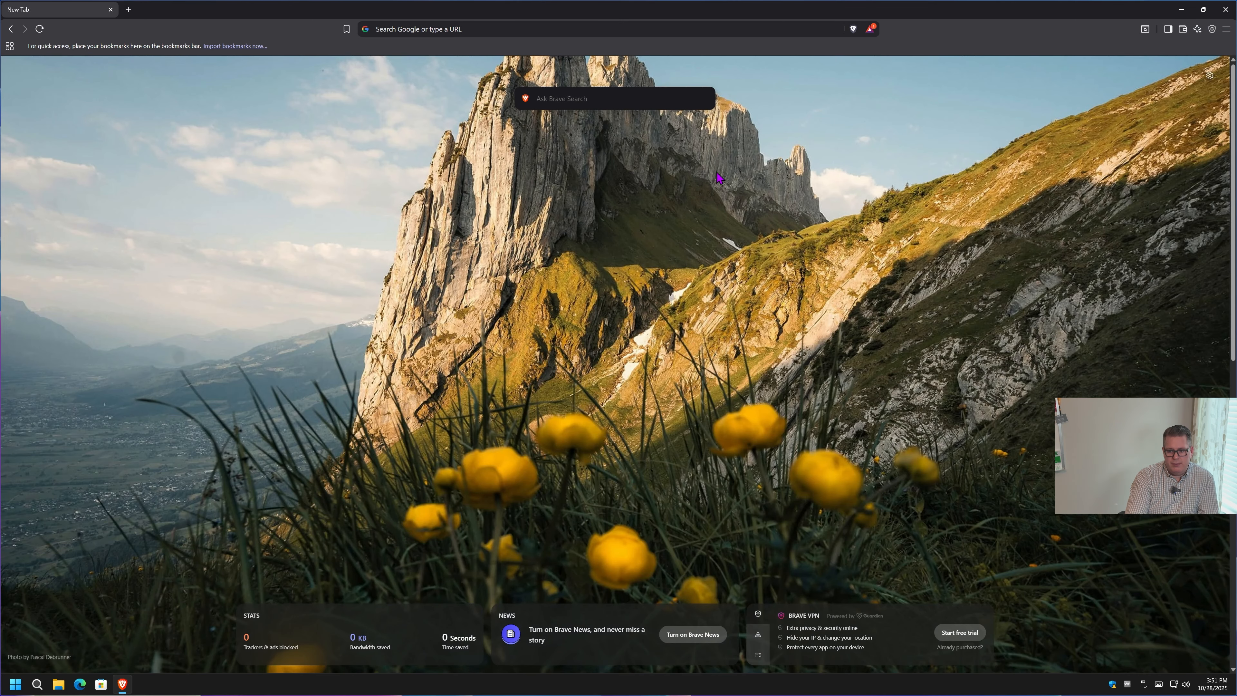
# Open the new tab page customization from the browser settings and turn off background images
pyautogui.click(1227, 29)
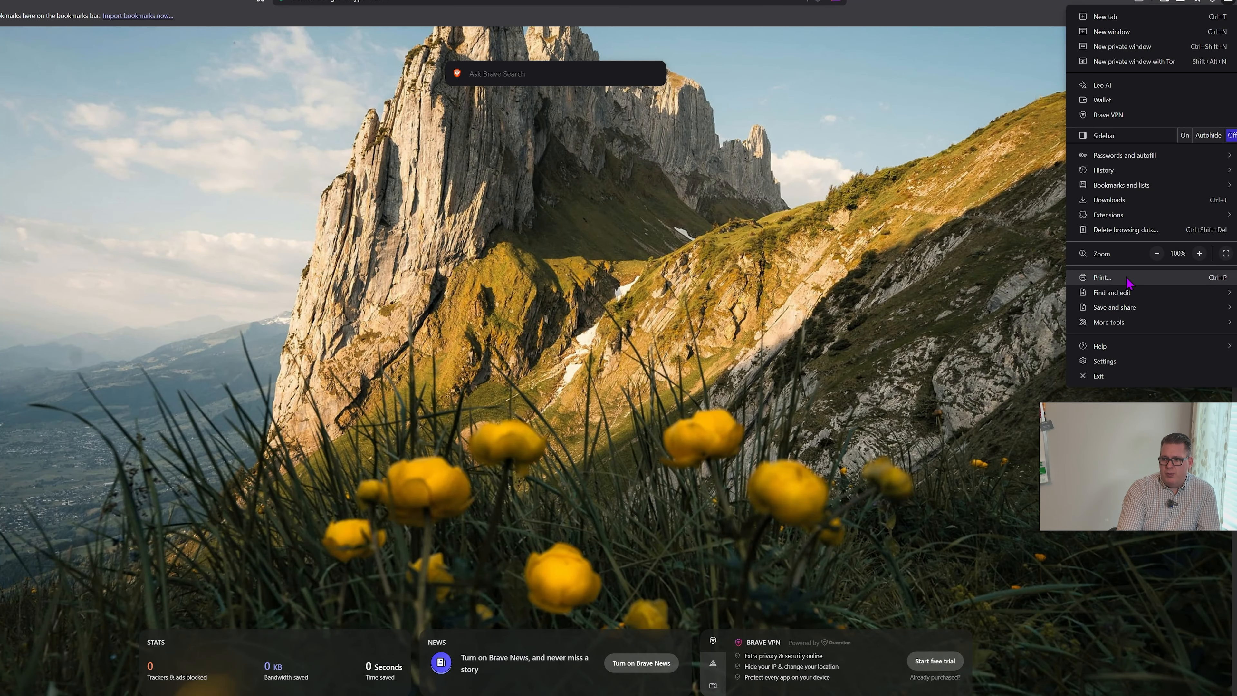
pyautogui.click(1109, 361)
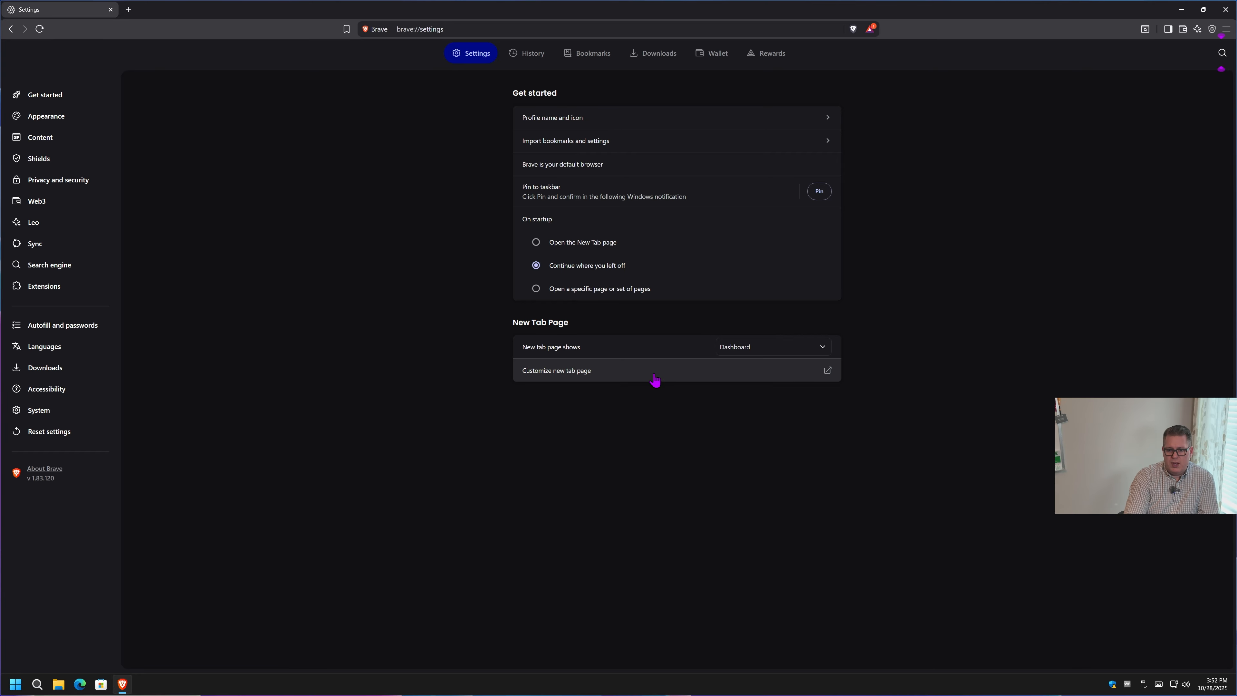
pyautogui.click(807, 376)
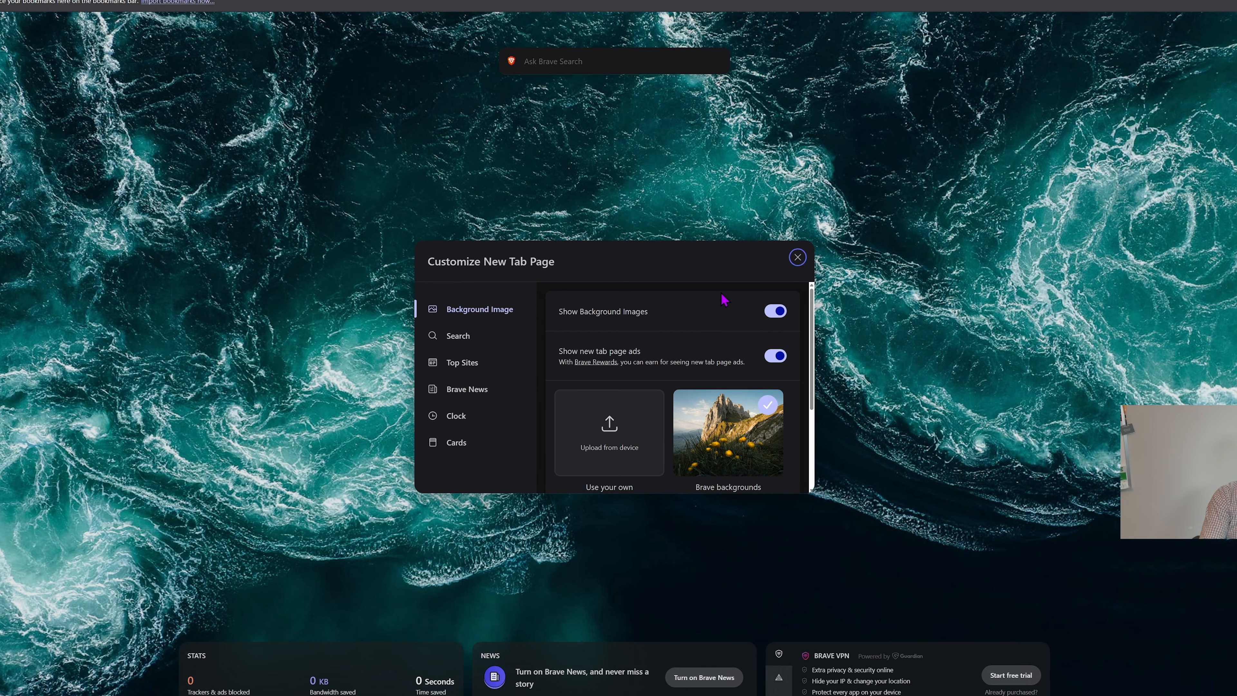
pyautogui.click(776, 310)
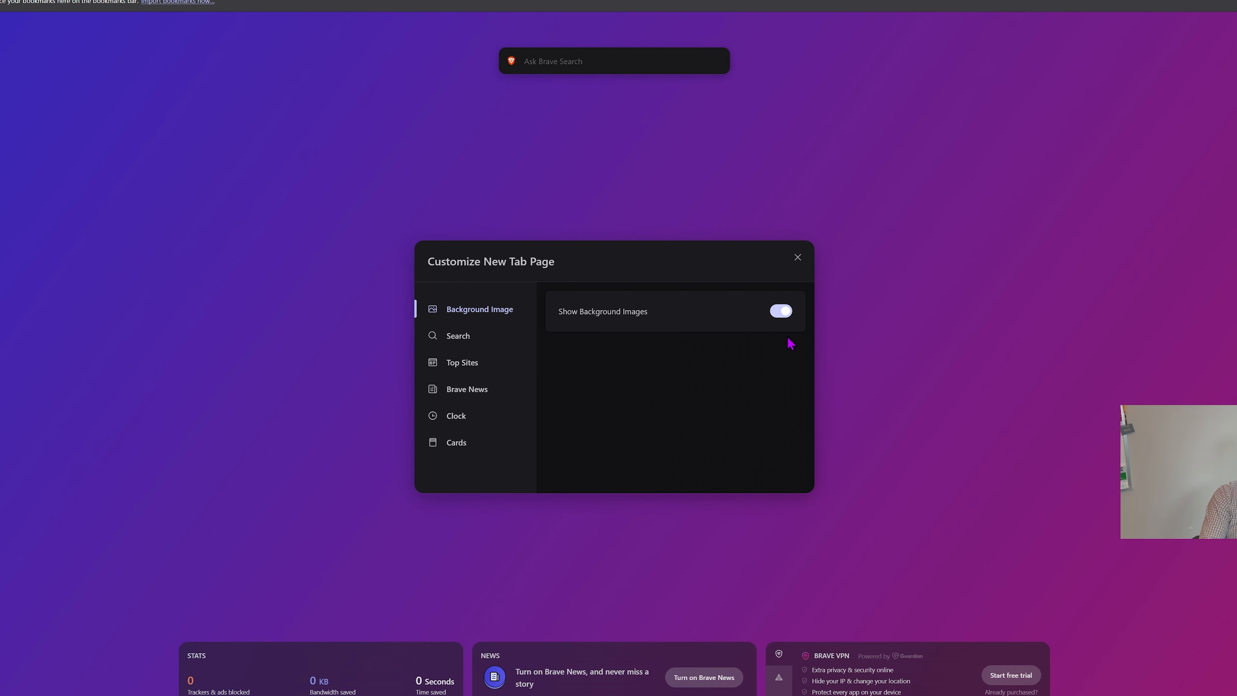
# Enable DuckDuckGo as an additional search engine for the new tab page's search widget
pyautogui.click(475, 338)
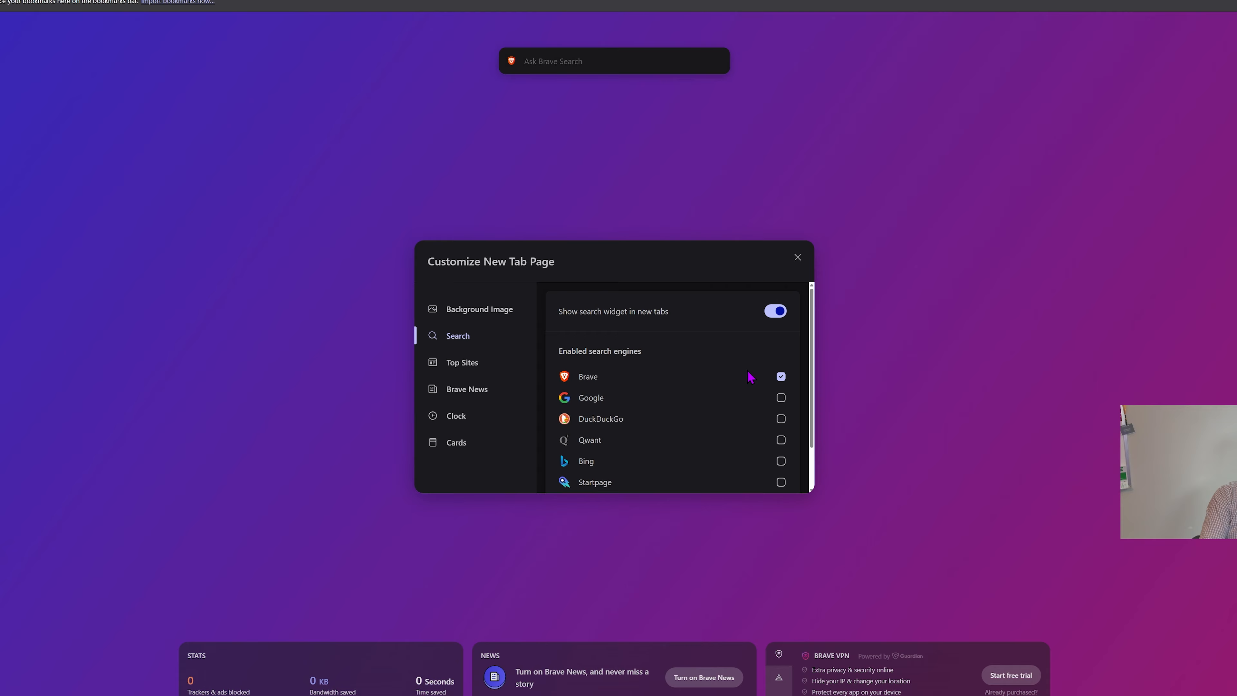
pyautogui.scroll(-1, 741, 384)
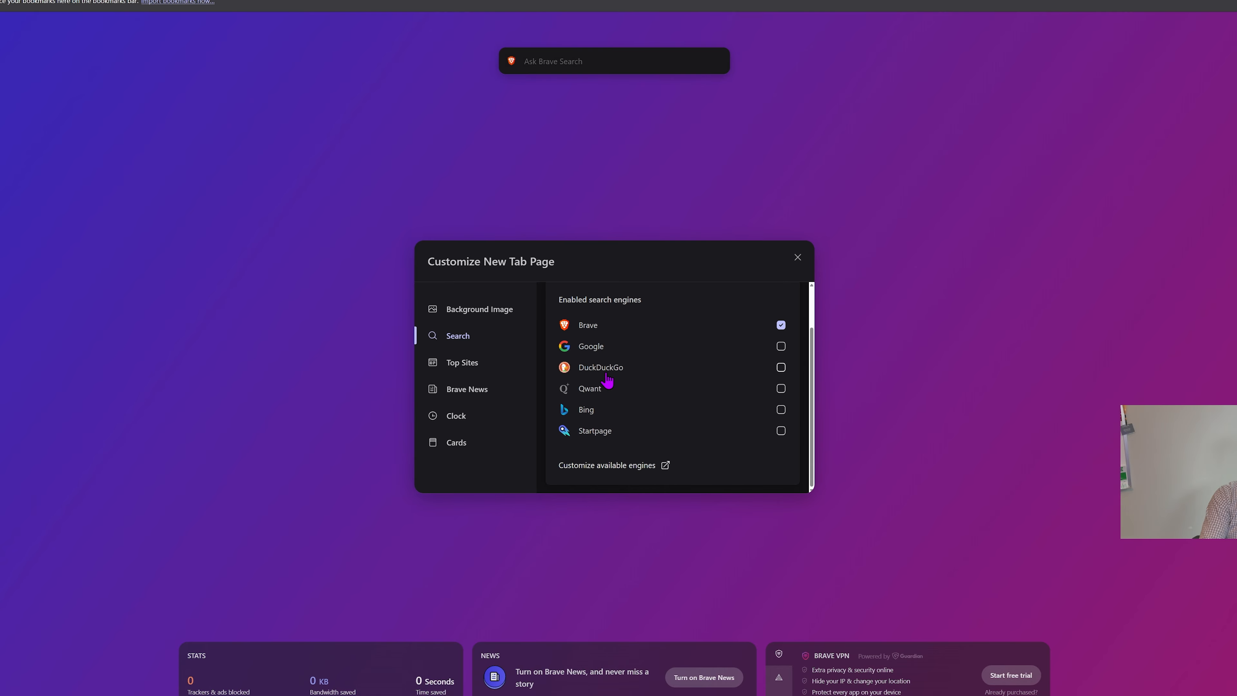
pyautogui.click(781, 367)
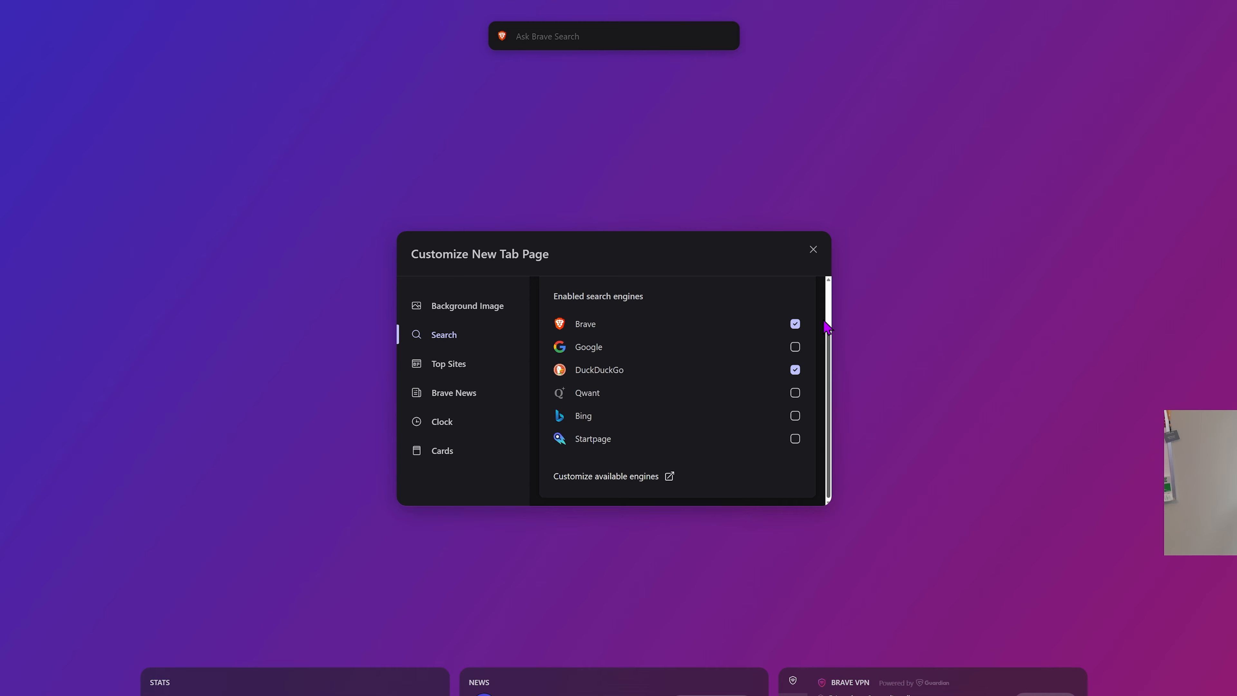
pyautogui.scroll(2, 828, 305)
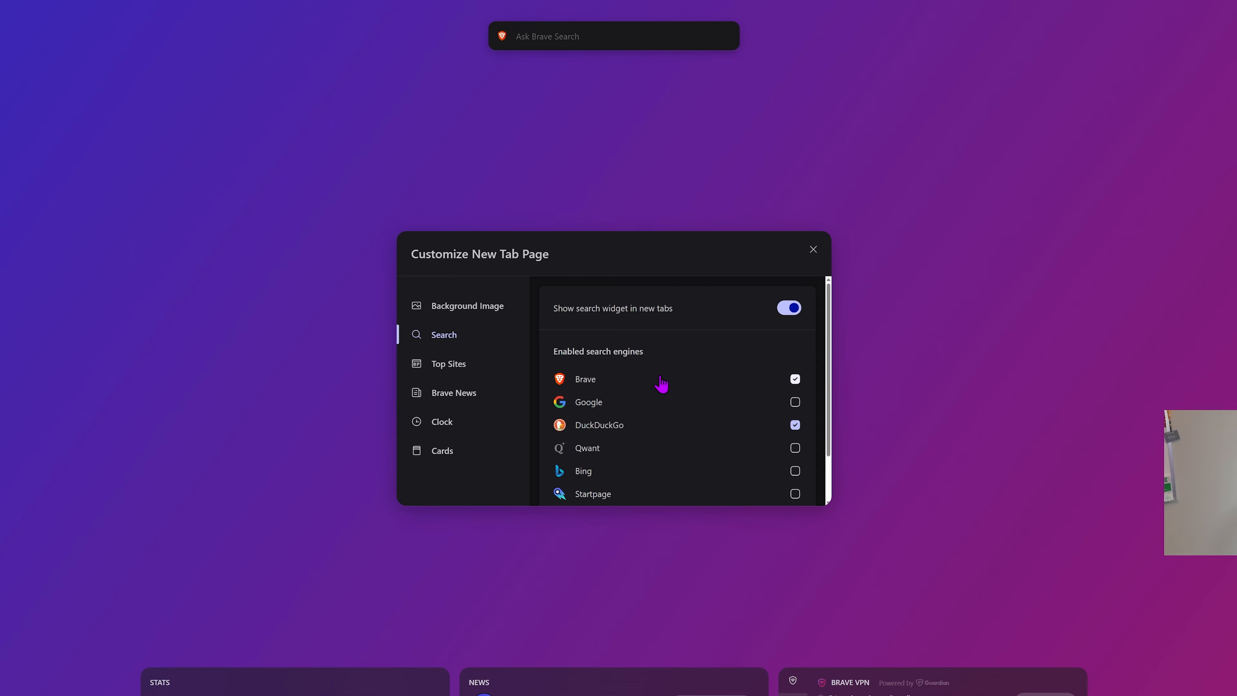
# Turn off top sites and turn on the clock for the new tab page
pyautogui.click(461, 370)
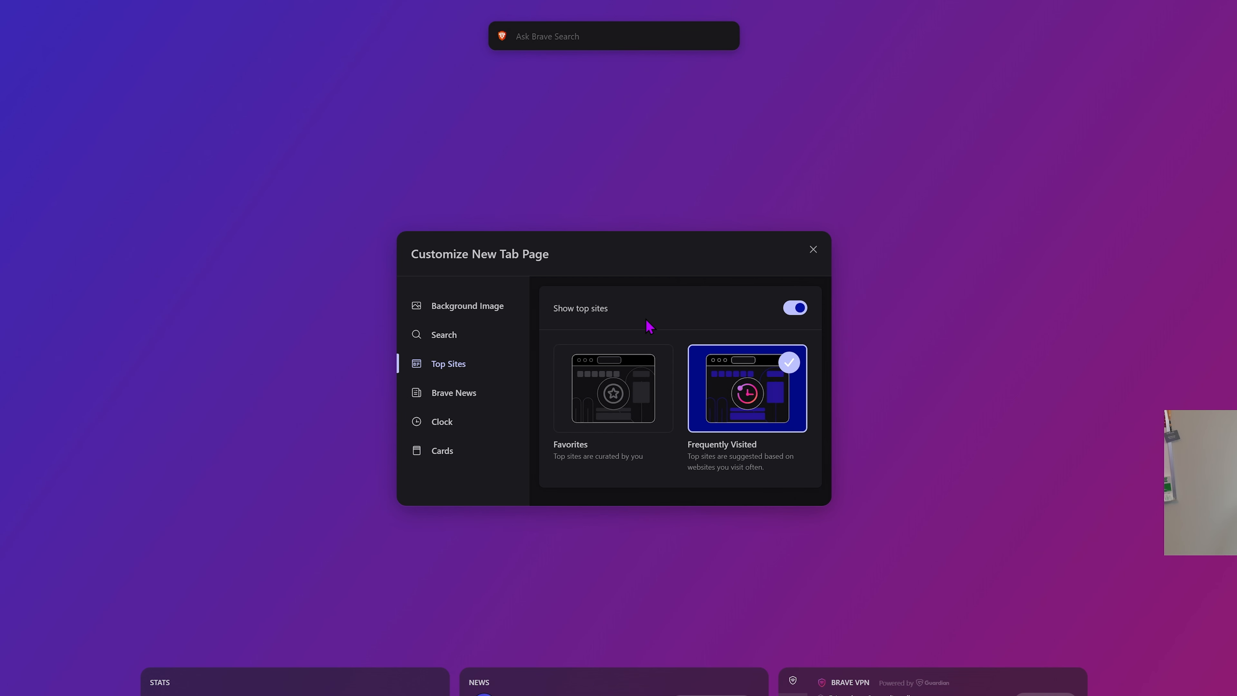
pyautogui.click(795, 309)
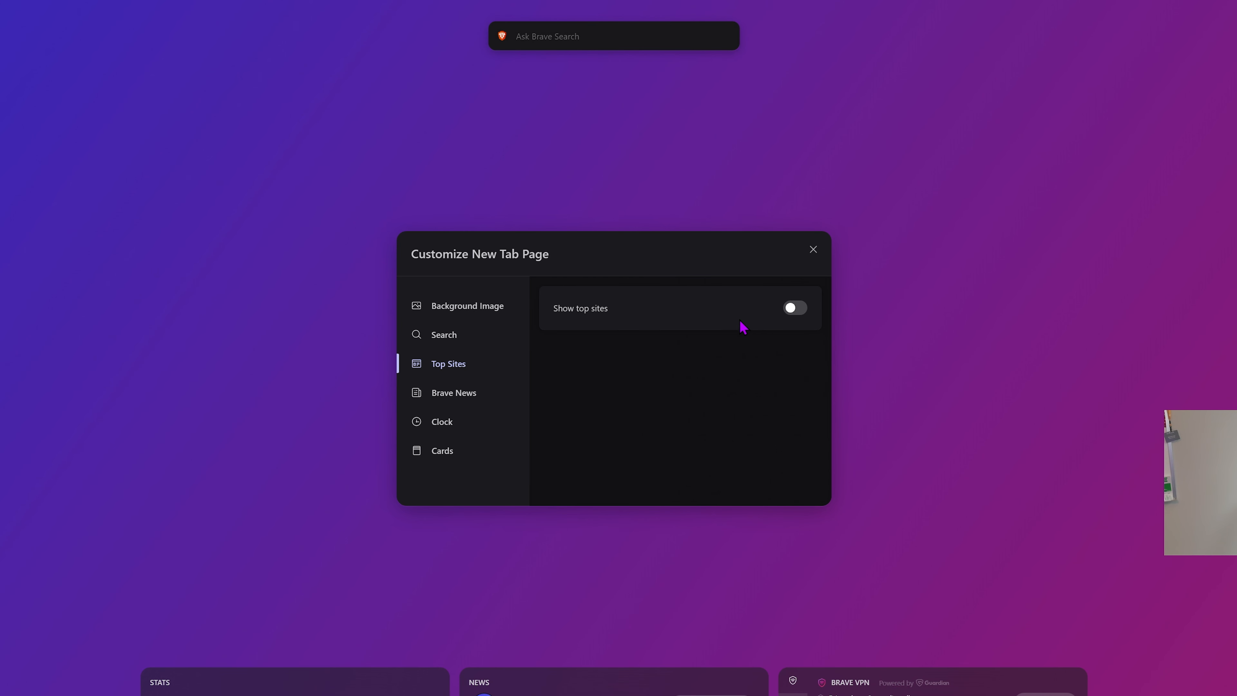
pyautogui.click(453, 395)
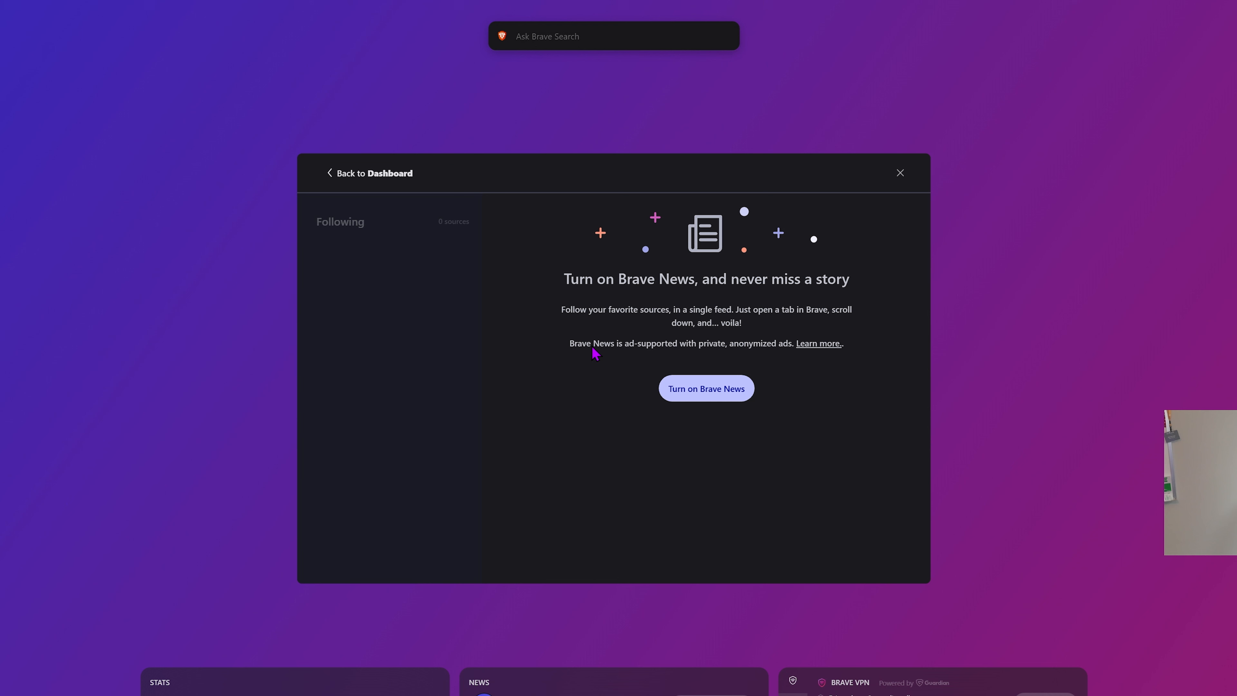
pyautogui.press('Escape')
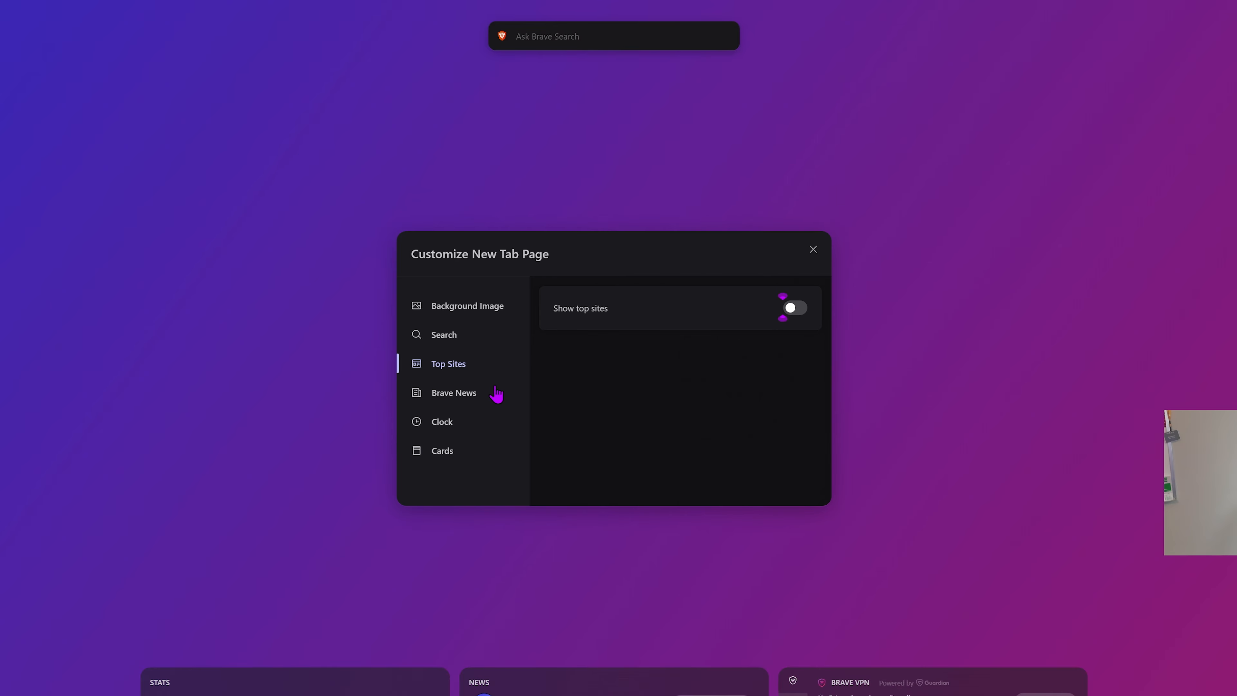
pyautogui.click(437, 429)
pyautogui.click(797, 309)
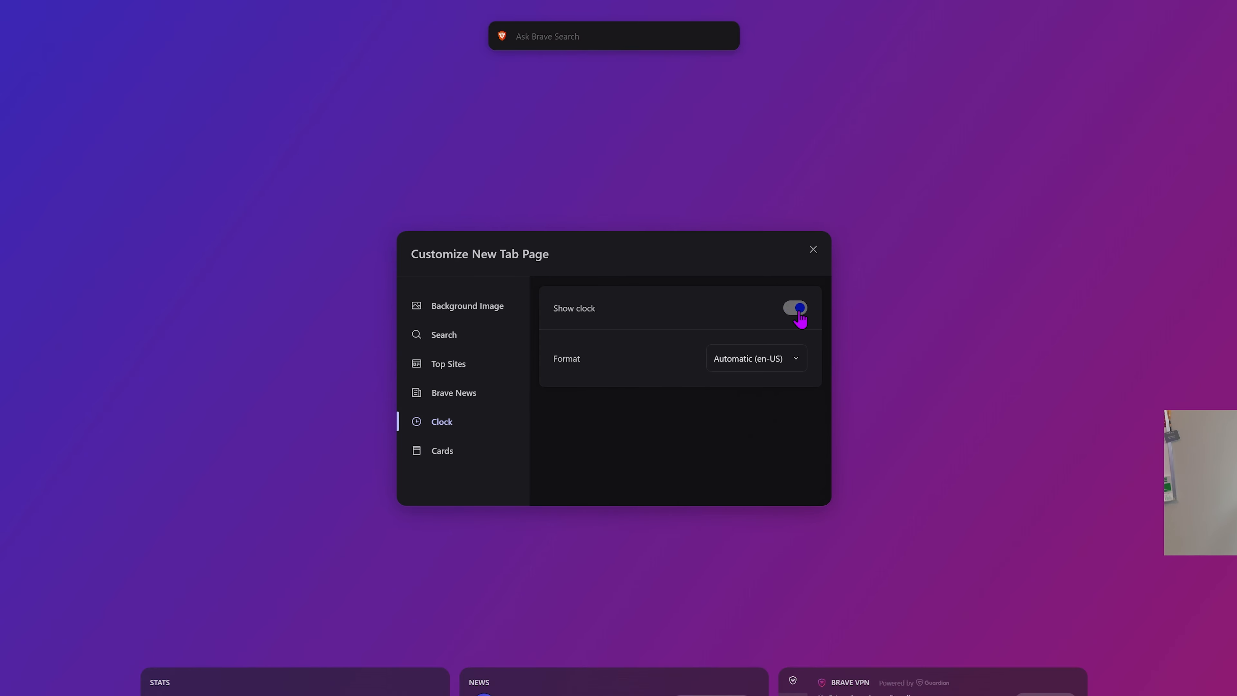
# Turn off the Brave Stats, Brave VPN, Brave Rewards and Brave Talk cards on the new tab page
pyautogui.click(447, 458)
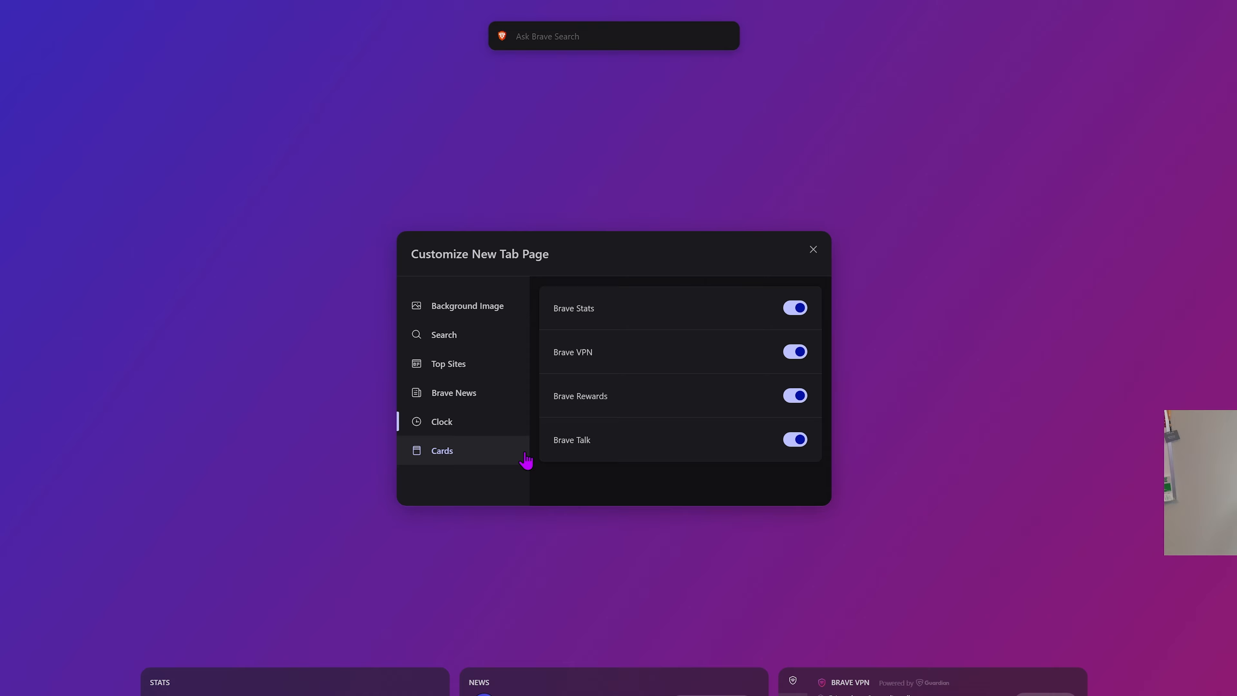
pyautogui.click(794, 309)
pyautogui.click(798, 359)
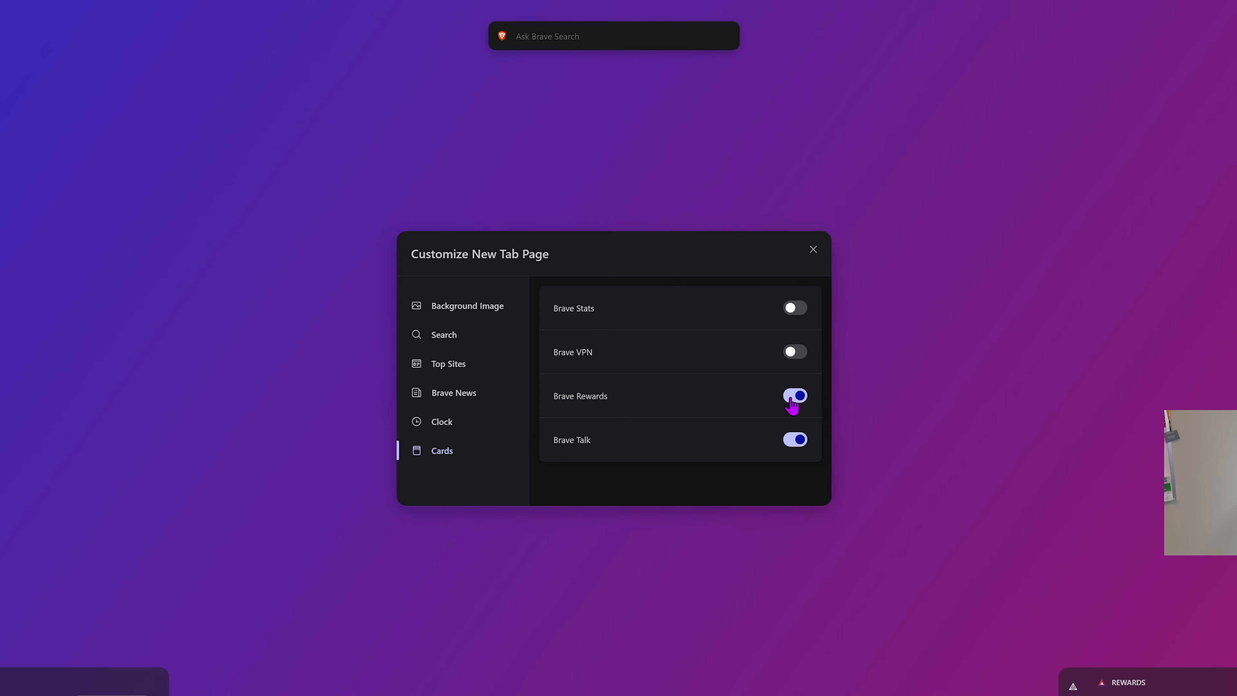
pyautogui.click(795, 398)
pyautogui.click(803, 446)
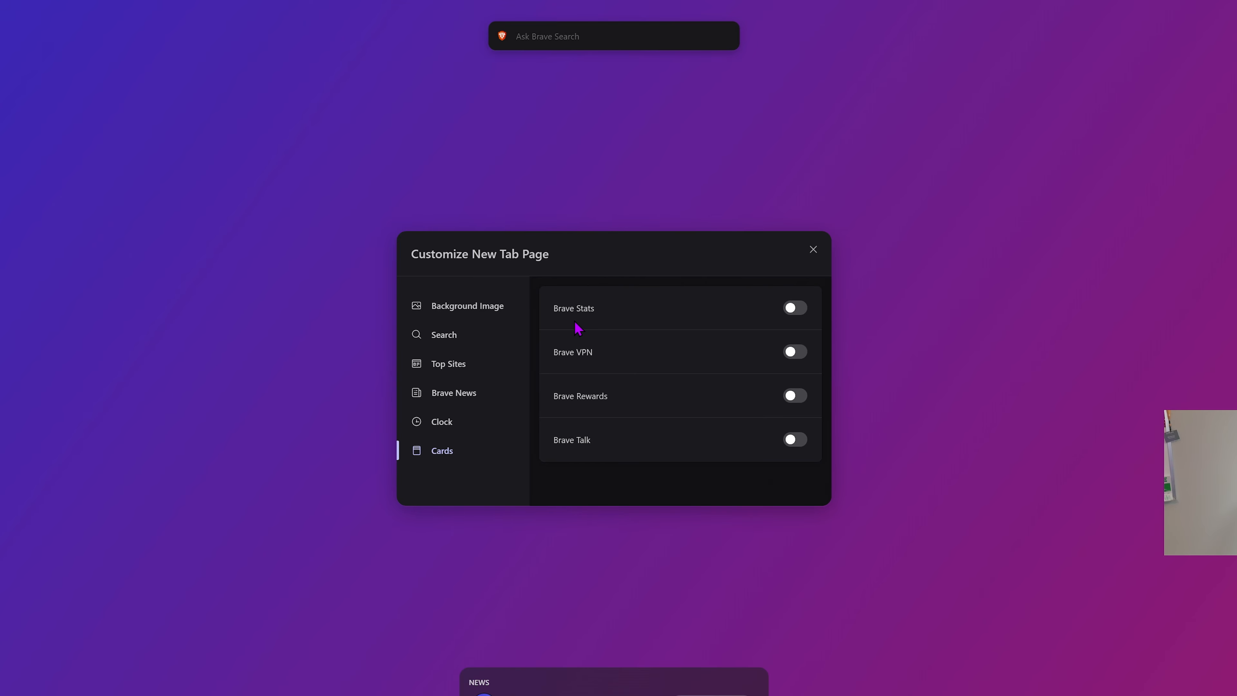
# Turn background images back on for the new tab page and choose the blue-to-cyan gradient as the background
pyautogui.click(456, 318)
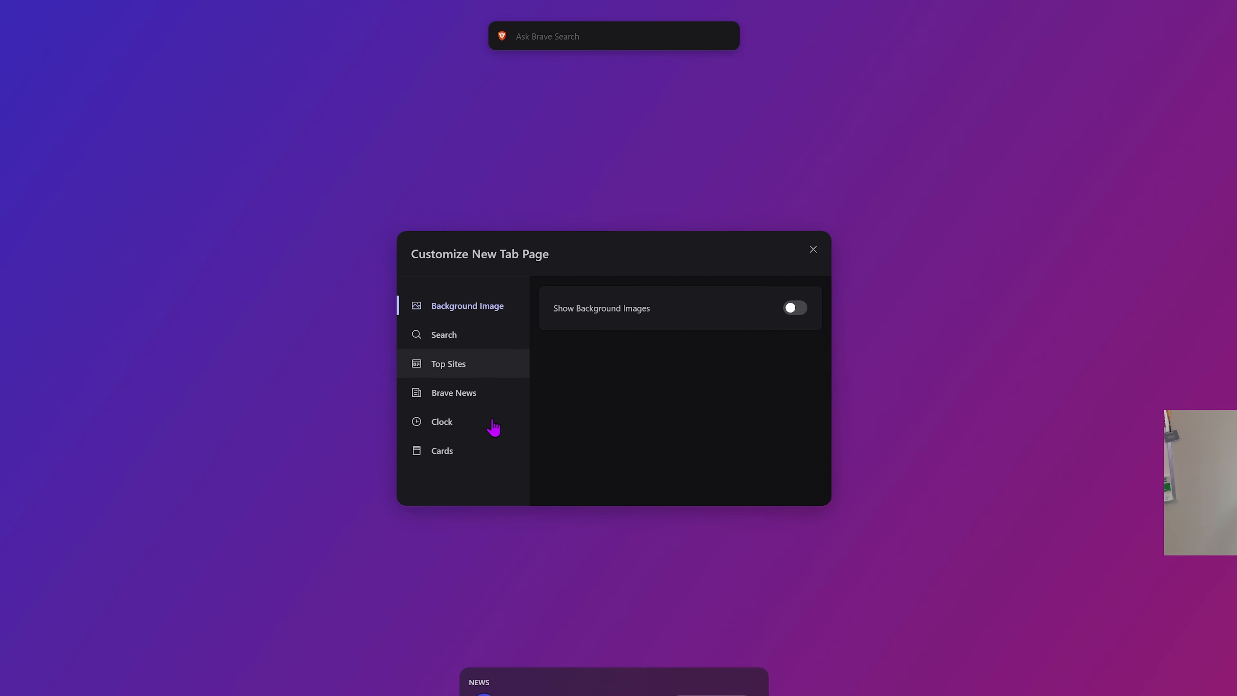
pyautogui.click(792, 308)
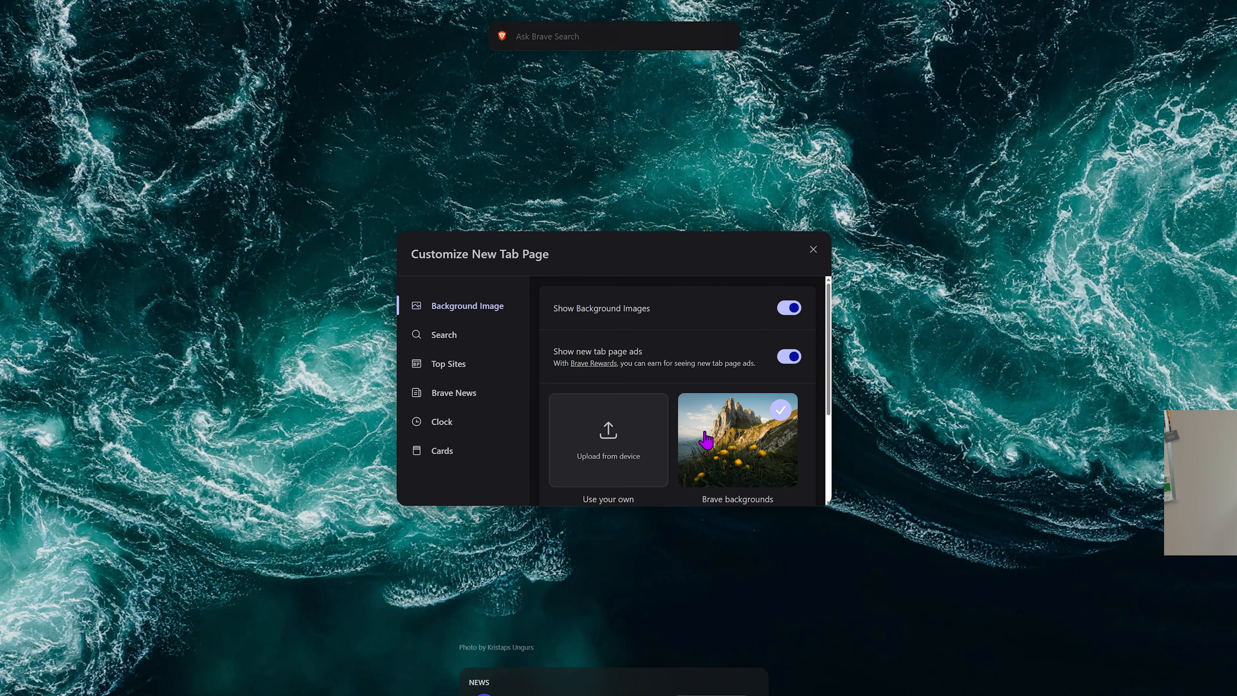
pyautogui.scroll(-3, 658, 410)
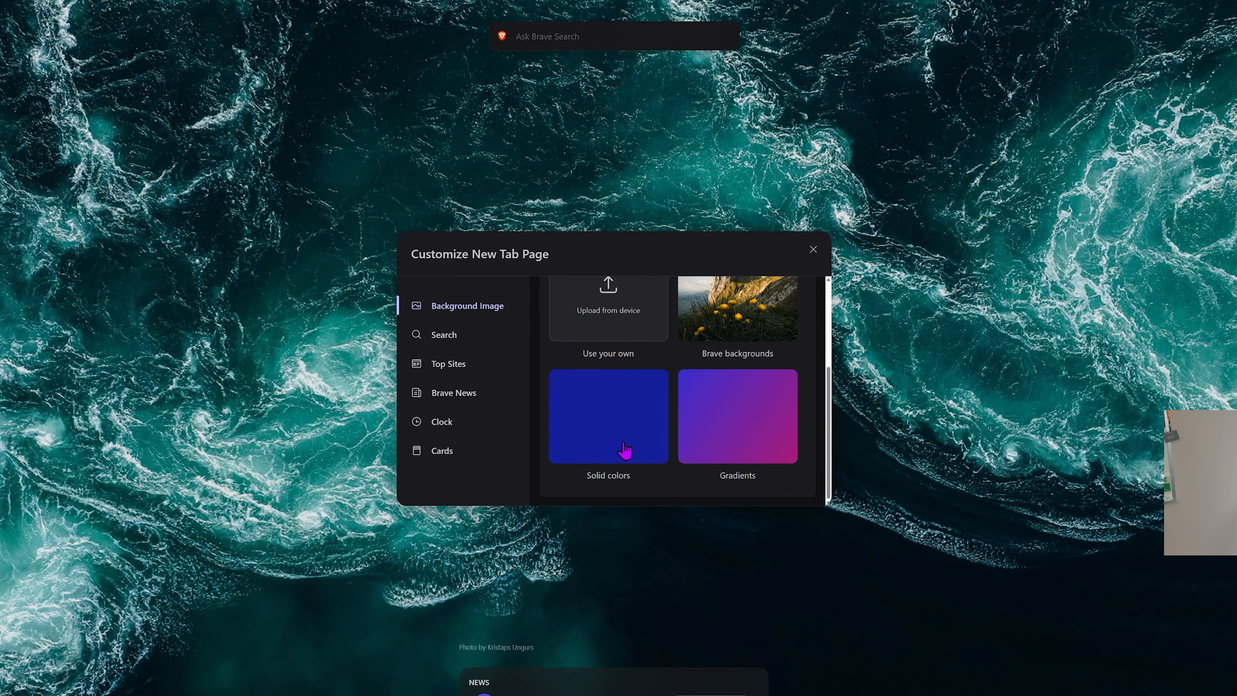
pyautogui.click(741, 441)
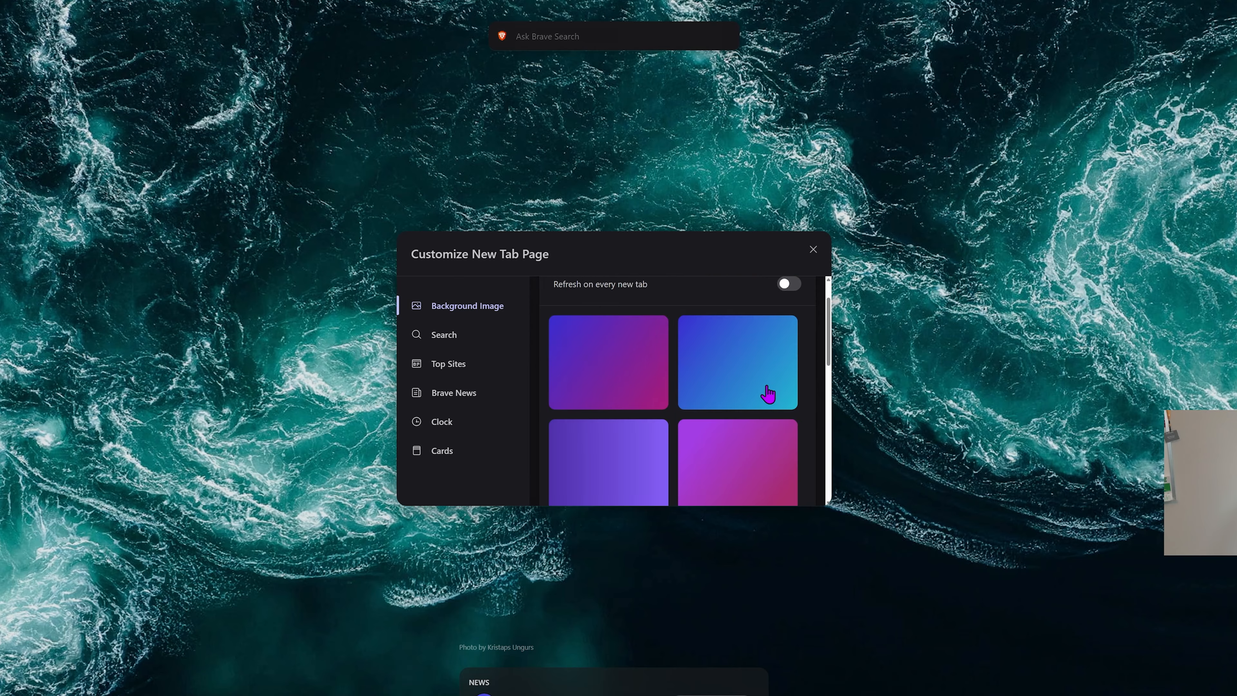
pyautogui.scroll(-2, 748, 396)
pyautogui.scroll(2, 749, 400)
pyautogui.click(737, 373)
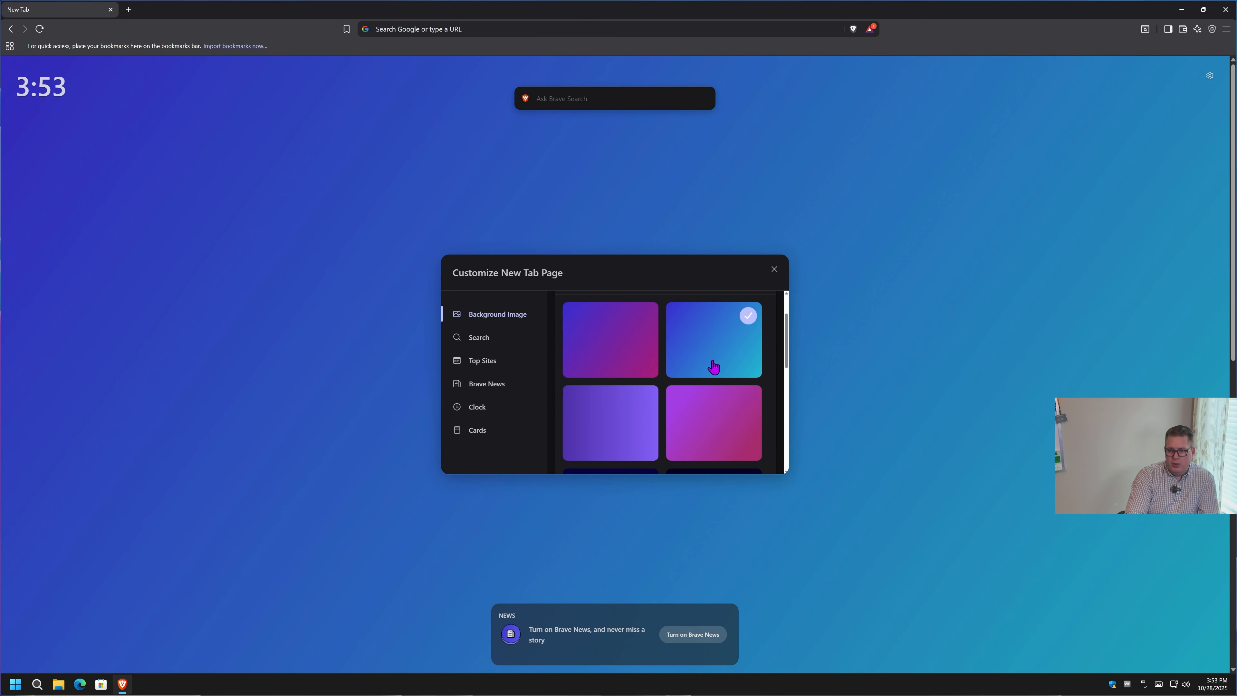
pyautogui.scroll(1, 736, 363)
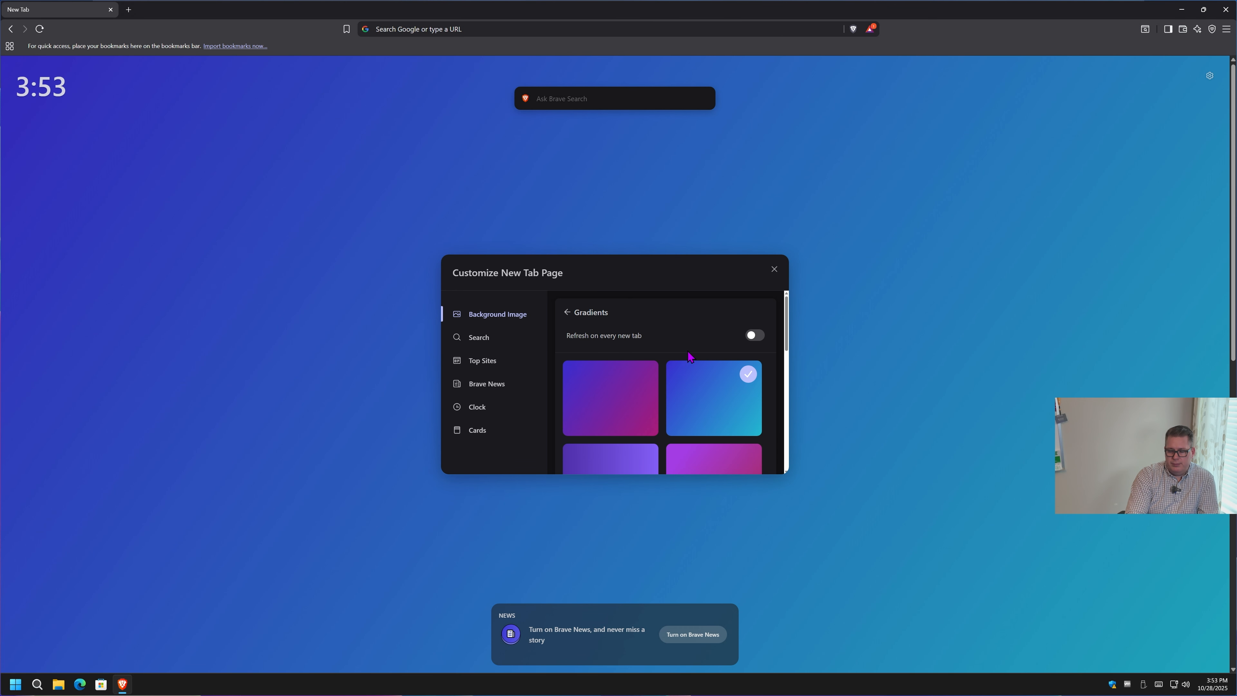
pyautogui.click(568, 312)
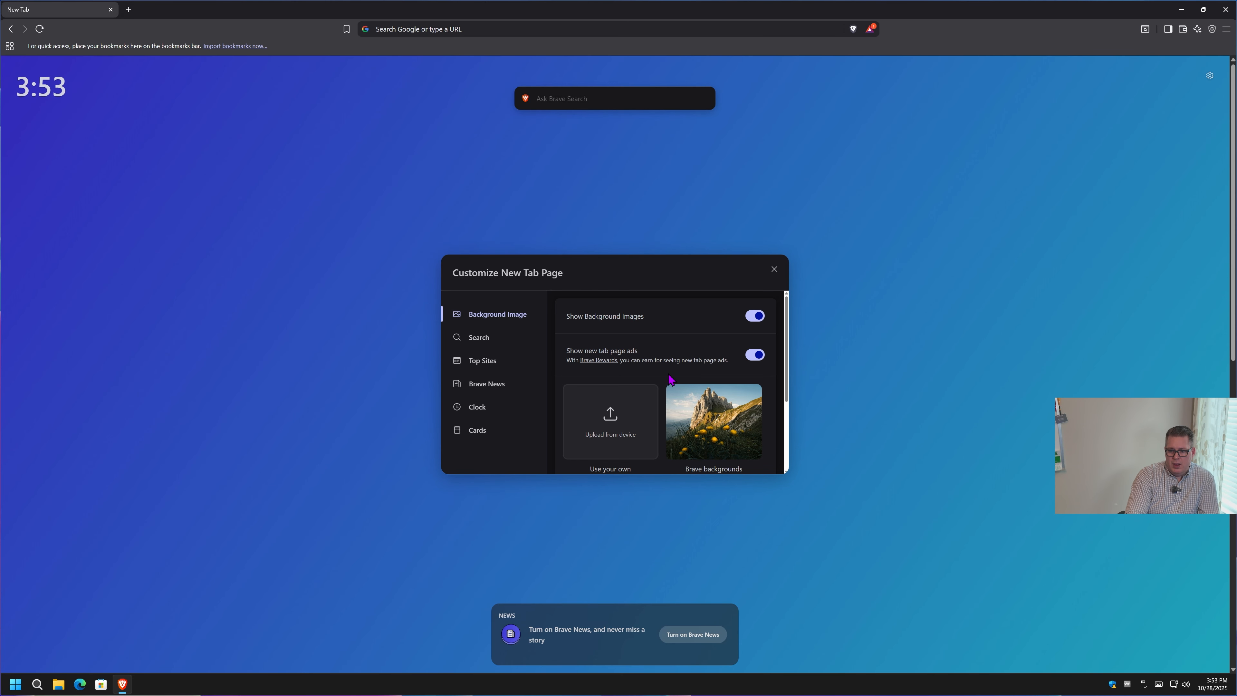
pyautogui.click(775, 270)
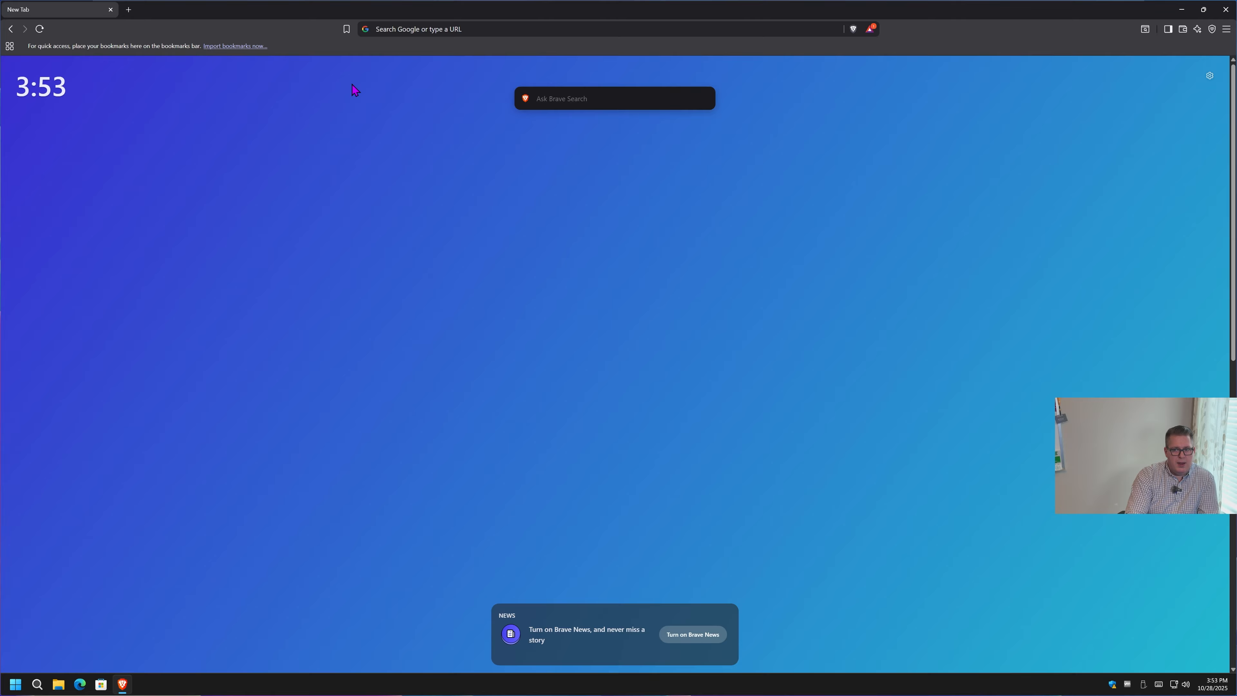
# Open the browser settings and set the startup behavior to open the New Tab page
pyautogui.click(1227, 30)
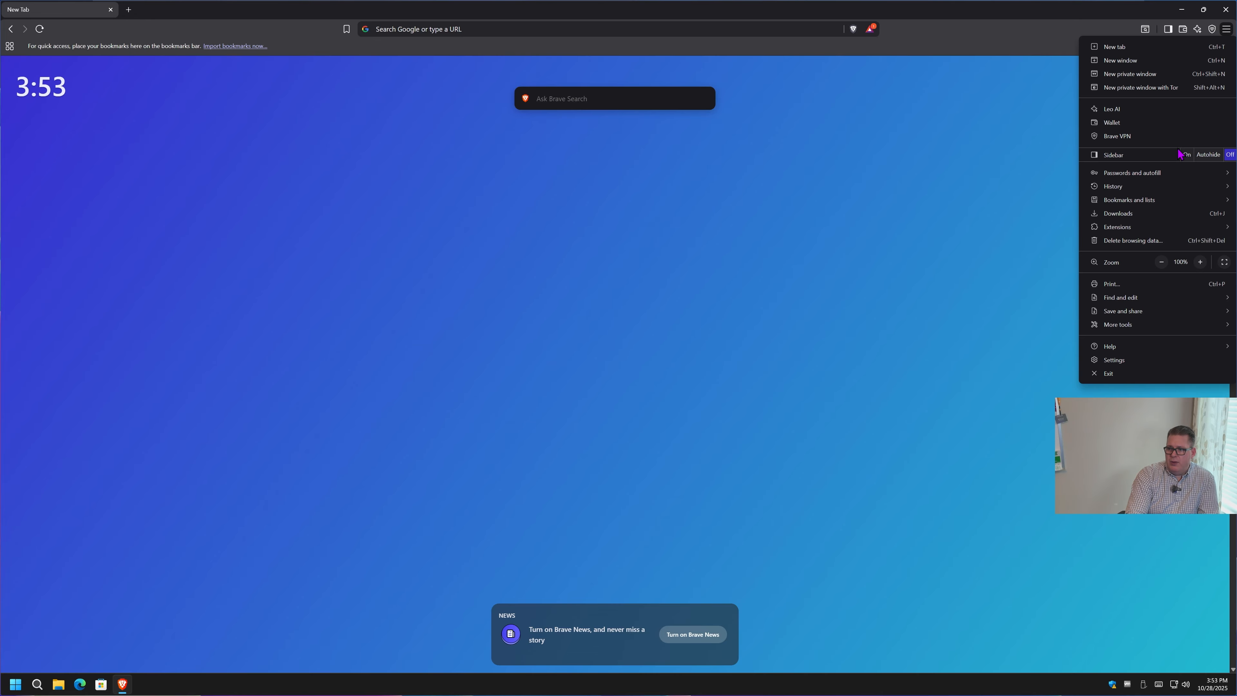
pyautogui.click(1129, 360)
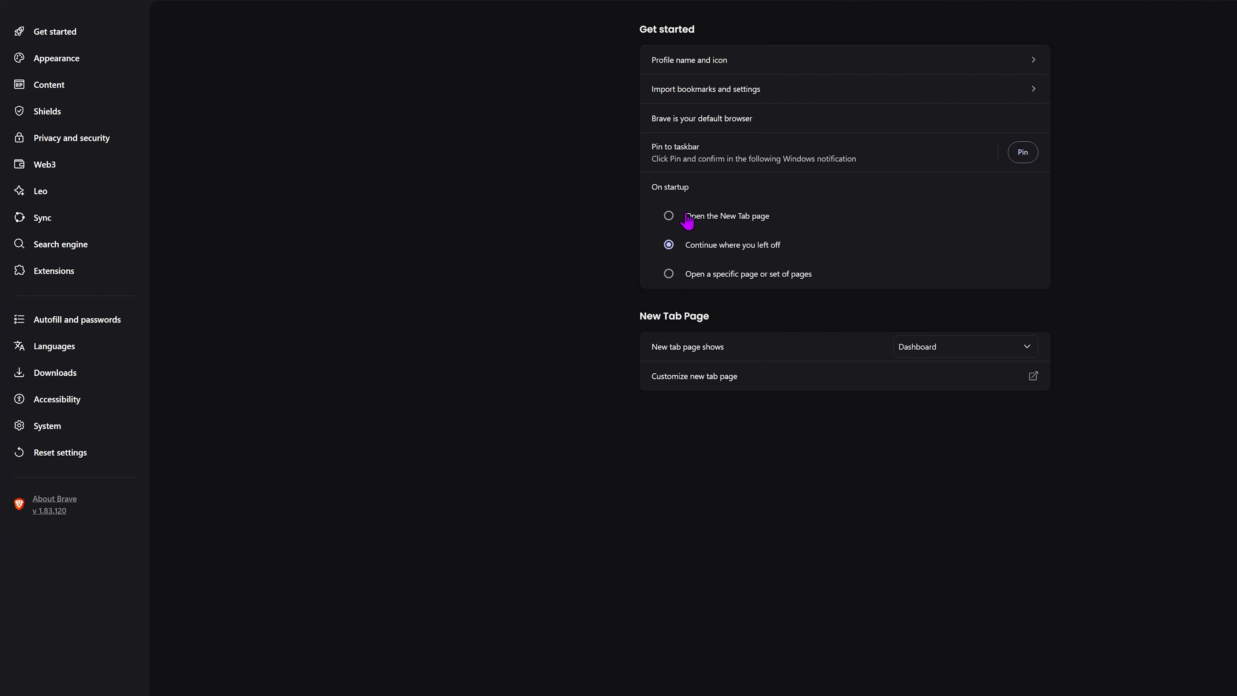
pyautogui.click(669, 216)
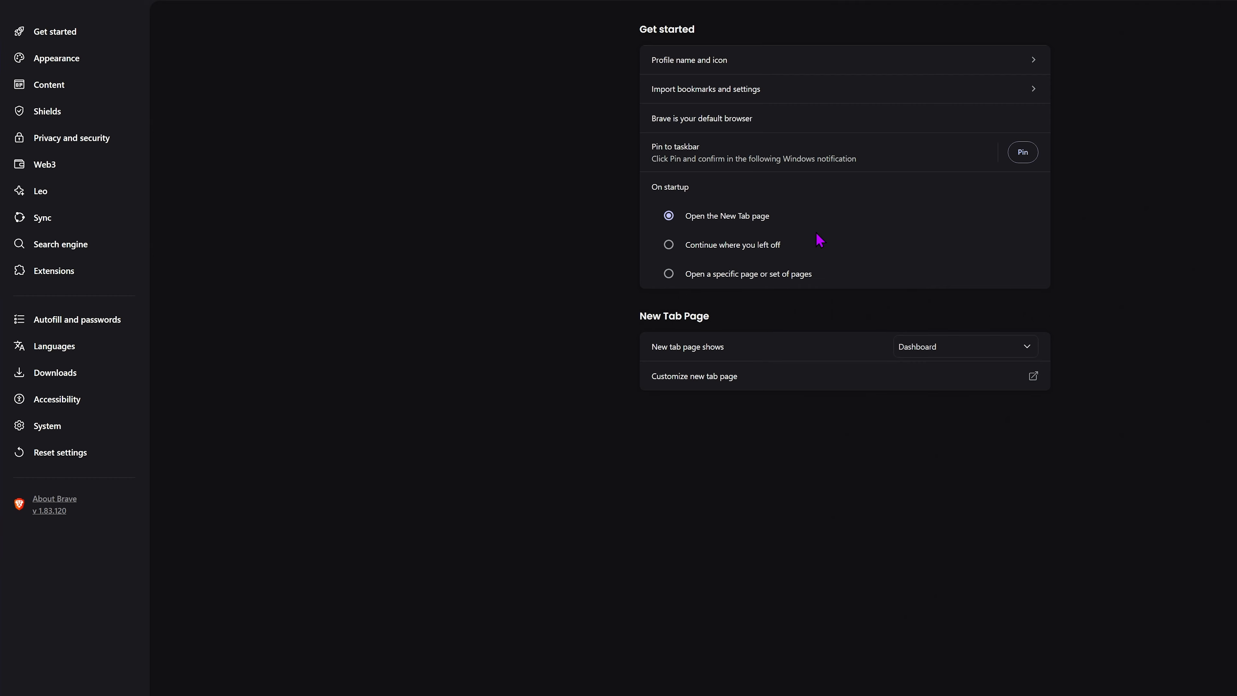
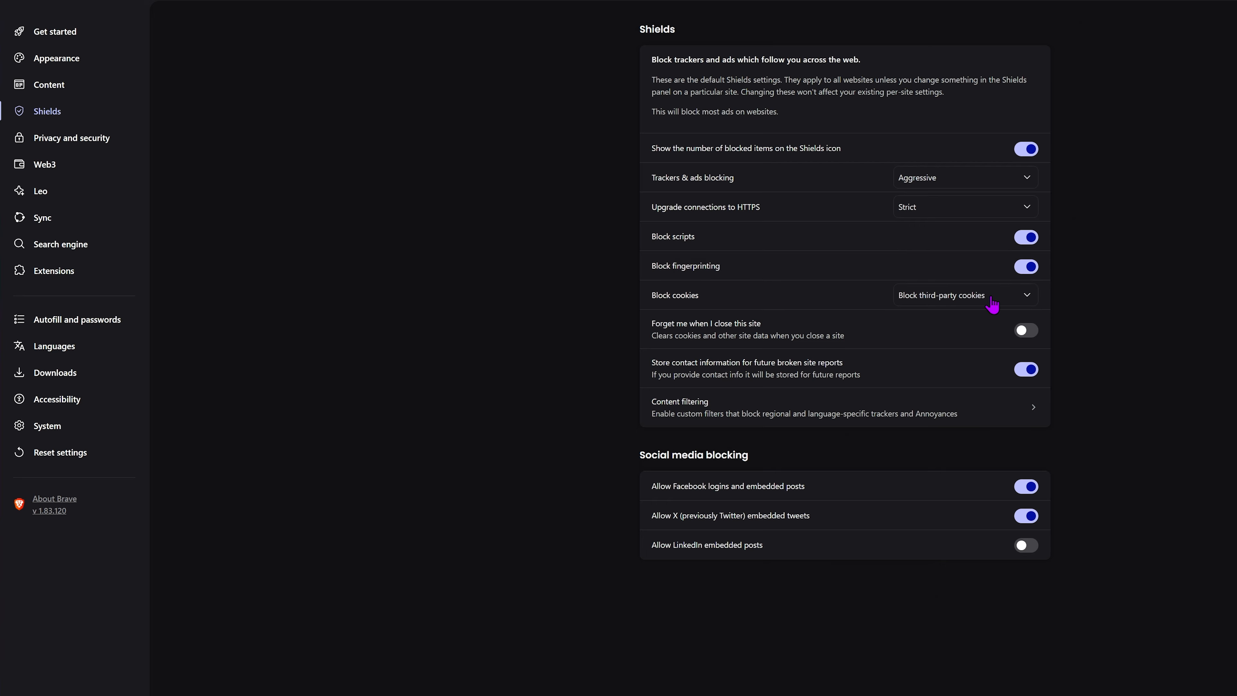
# In Shields, turn off storing contact information for broken site reports, Facebook logins and embedded posts, and X embedded tweets
pyautogui.click(992, 304)
pyautogui.click(1097, 303)
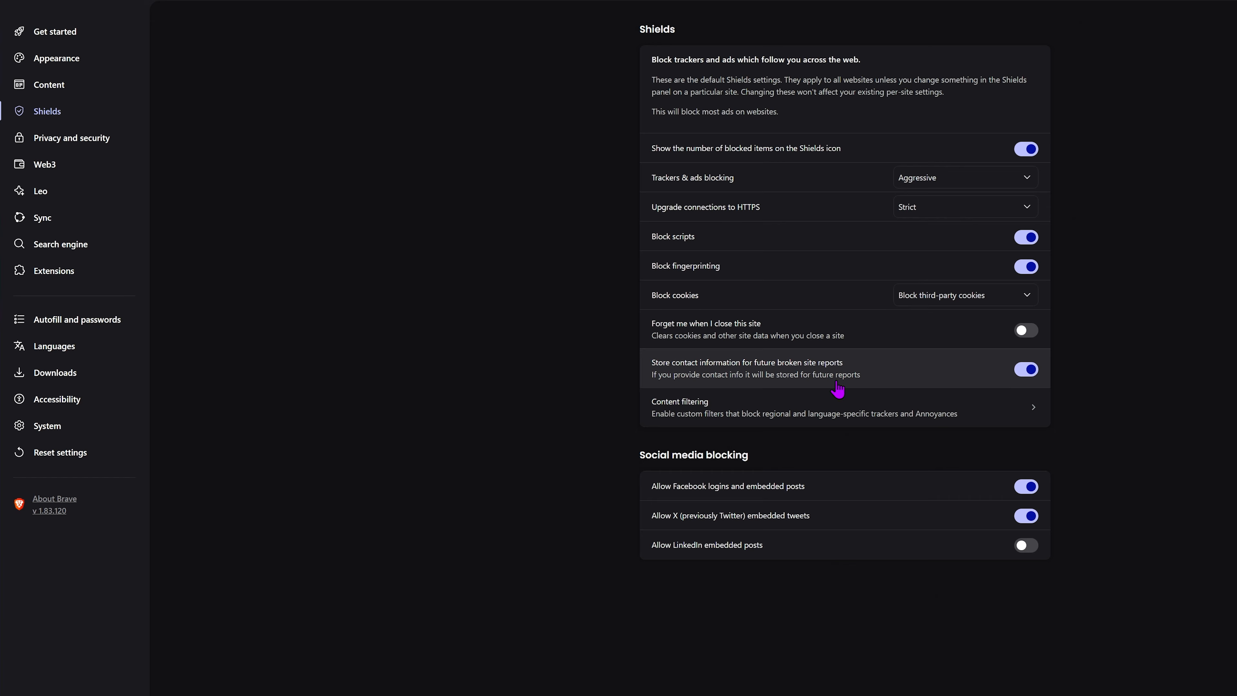
pyautogui.click(1027, 372)
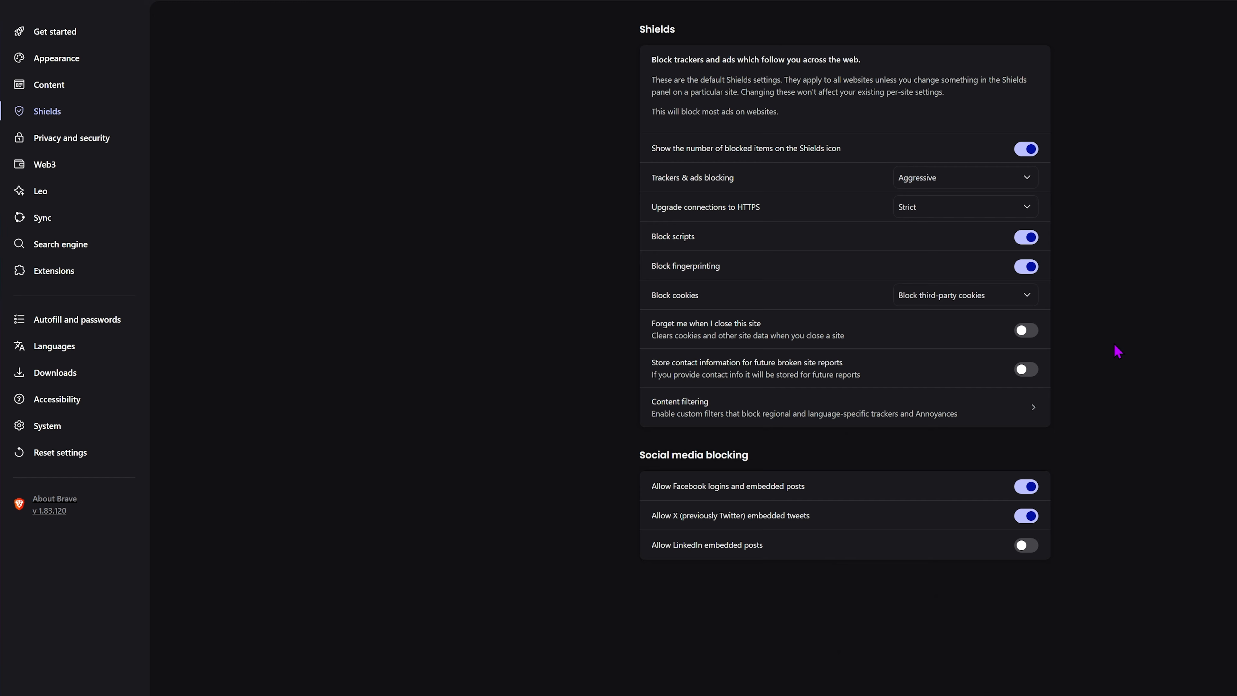
pyautogui.click(1026, 486)
pyautogui.click(1026, 515)
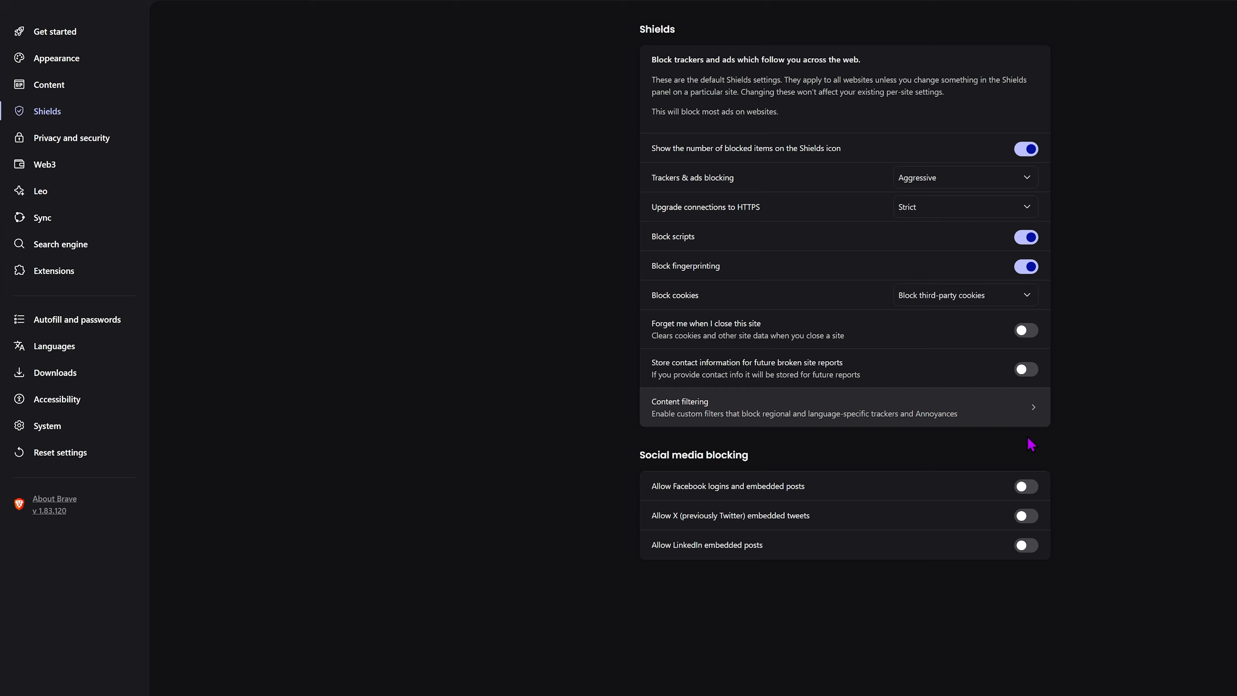
# In the full list of content filters, disable Fanboy's Mobile Notifications, enable Bypass Paywalls Clean Filters, and return to Shields
pyautogui.click(1029, 415)
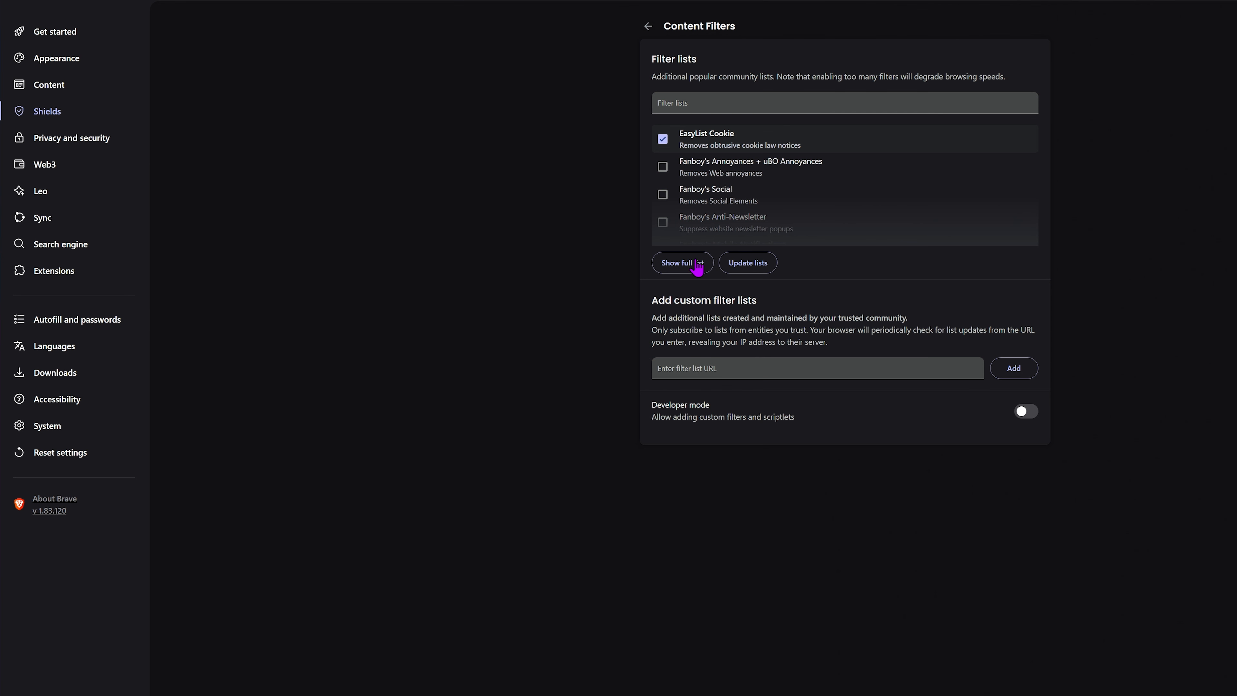
pyautogui.click(697, 264)
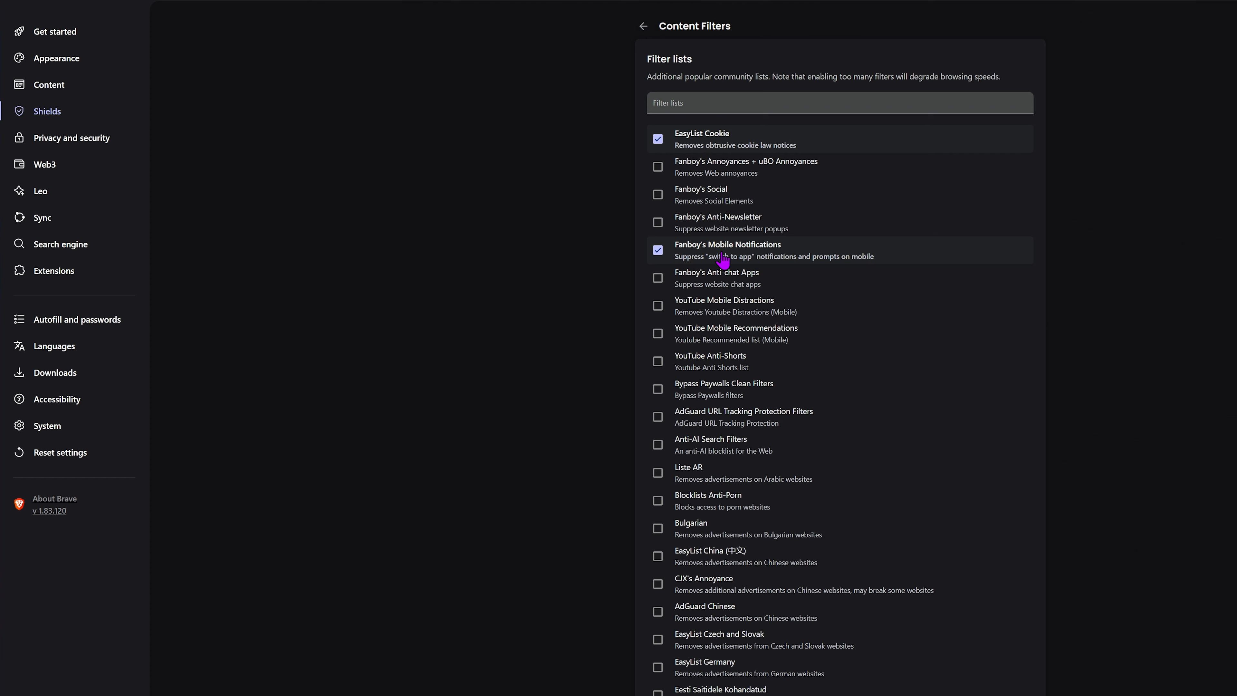
pyautogui.click(661, 250)
pyautogui.click(659, 249)
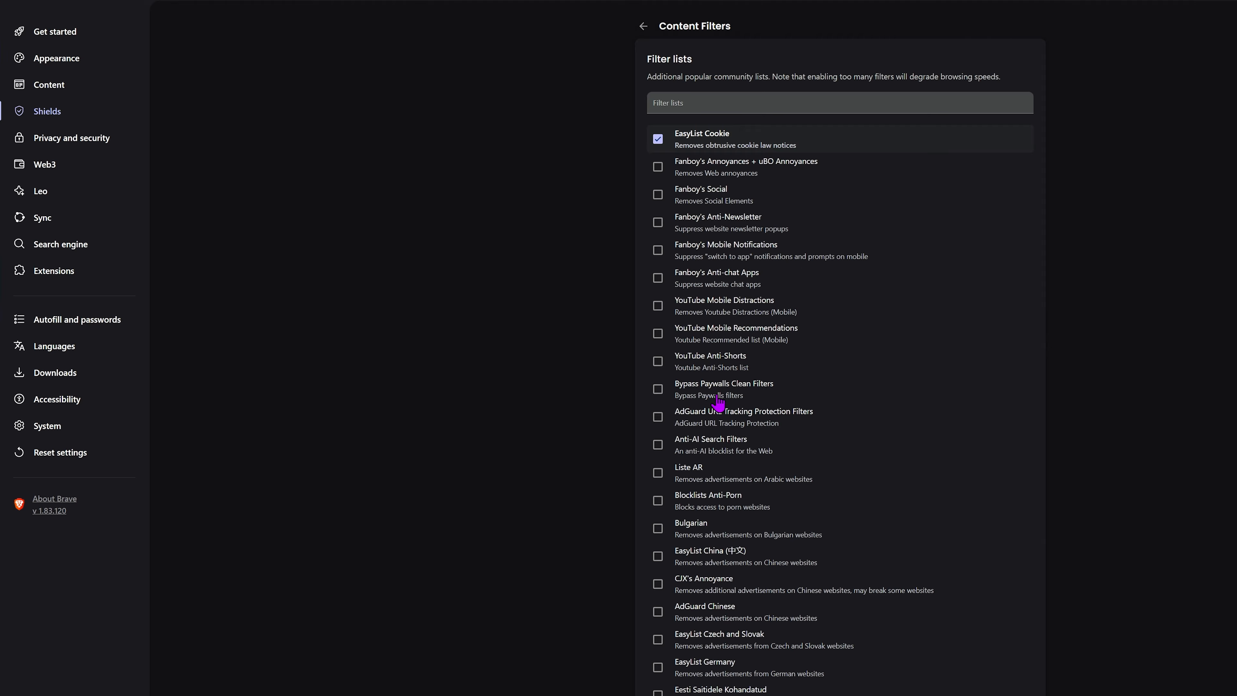
pyautogui.click(658, 390)
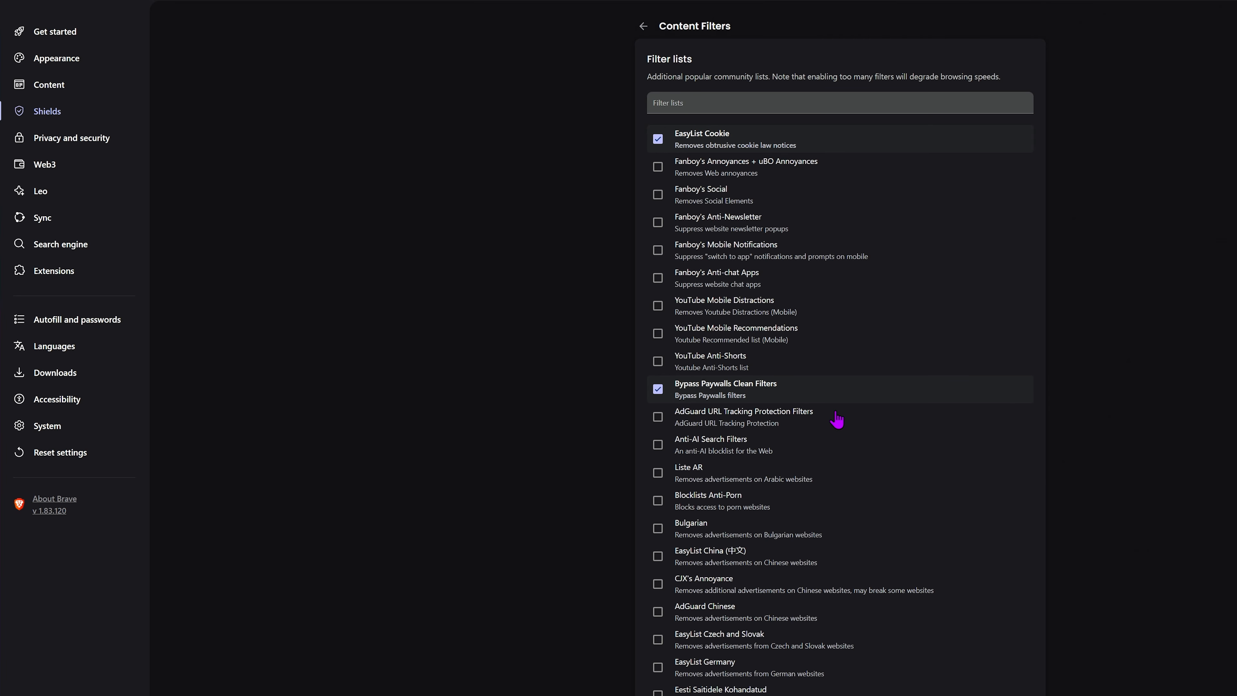
pyautogui.scroll(-9, 837, 419)
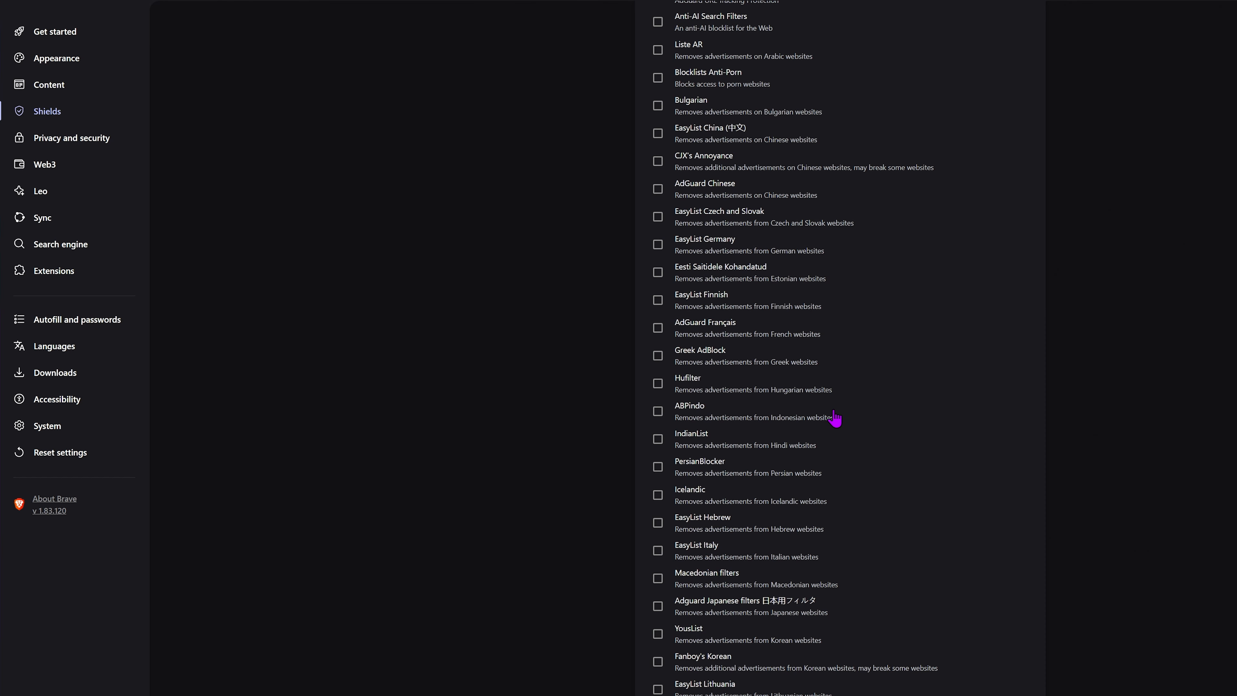
pyautogui.scroll(-12, 835, 418)
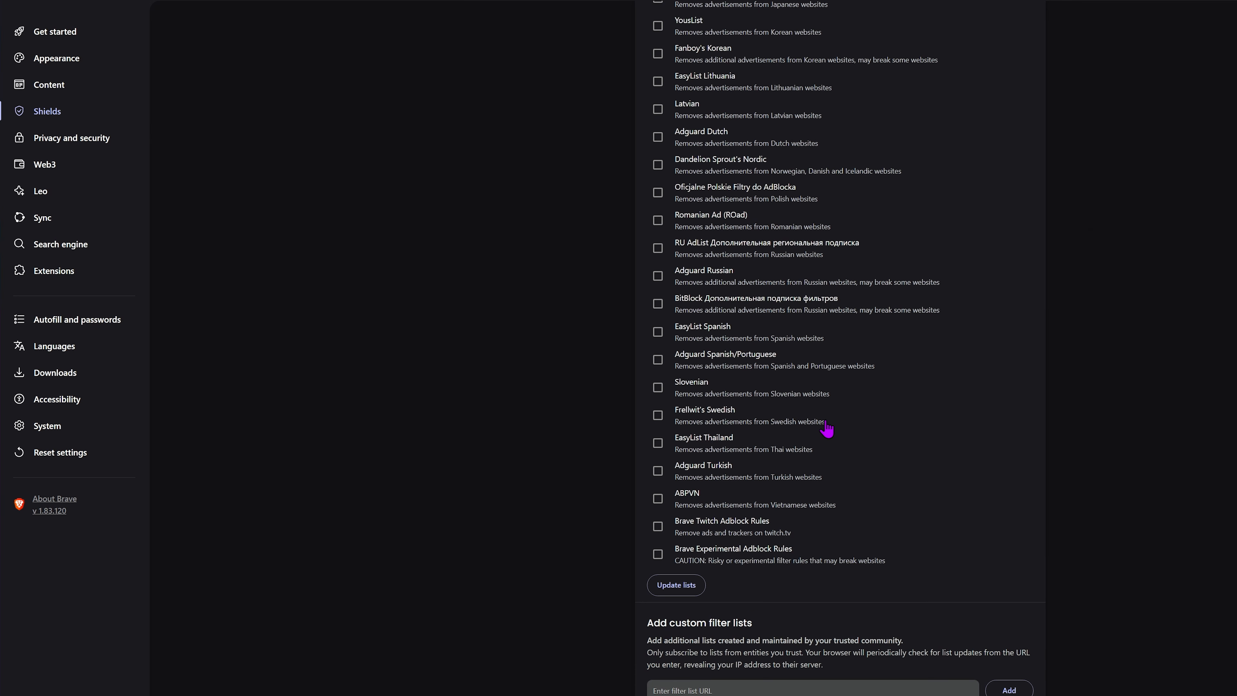
pyautogui.scroll(-1, 827, 429)
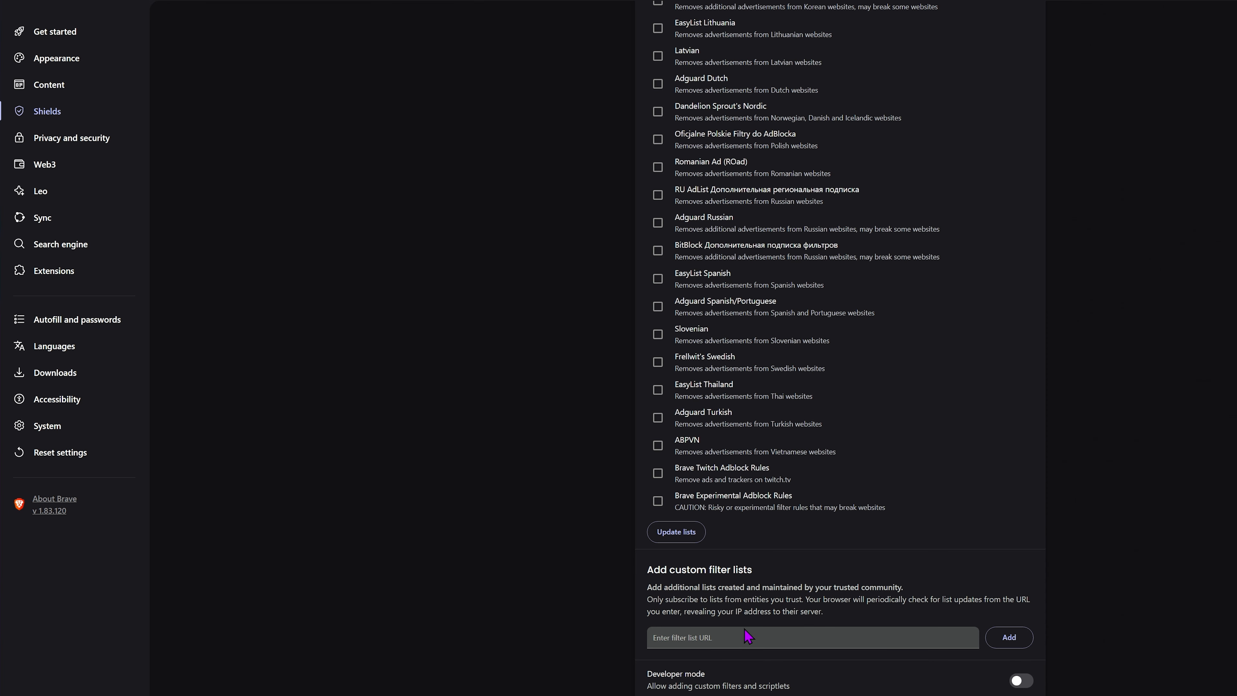
pyautogui.scroll(5, 1062, 604)
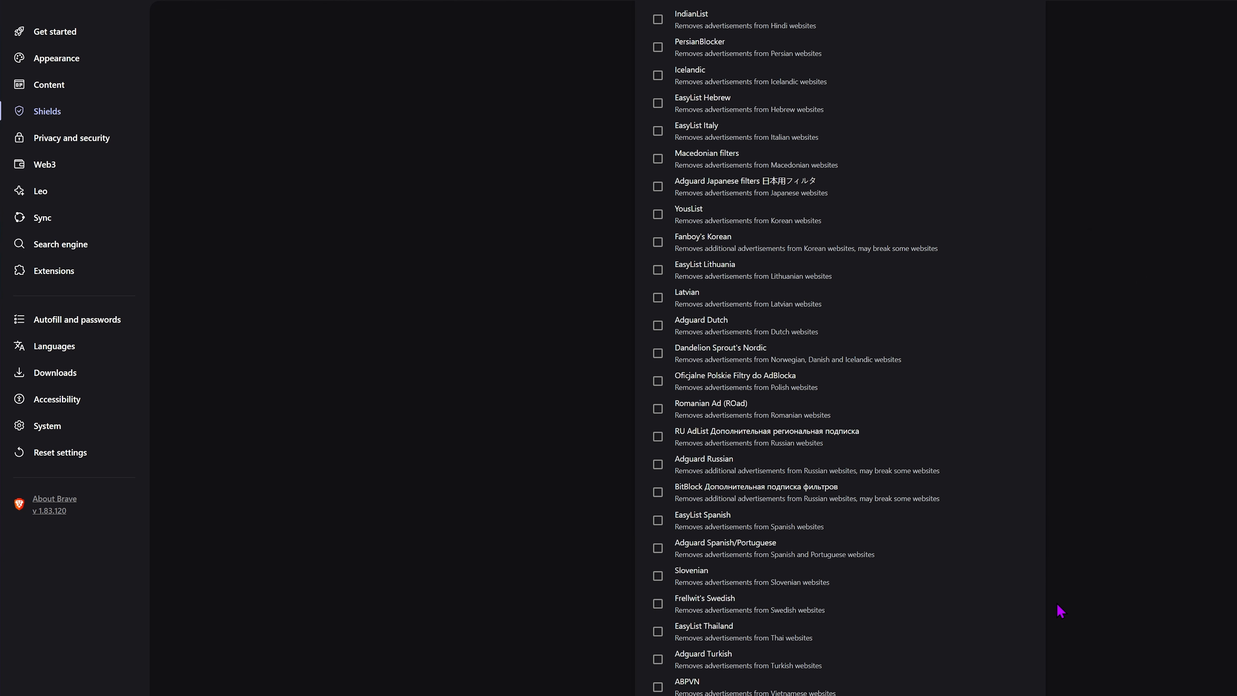
pyautogui.scroll(20, 1058, 614)
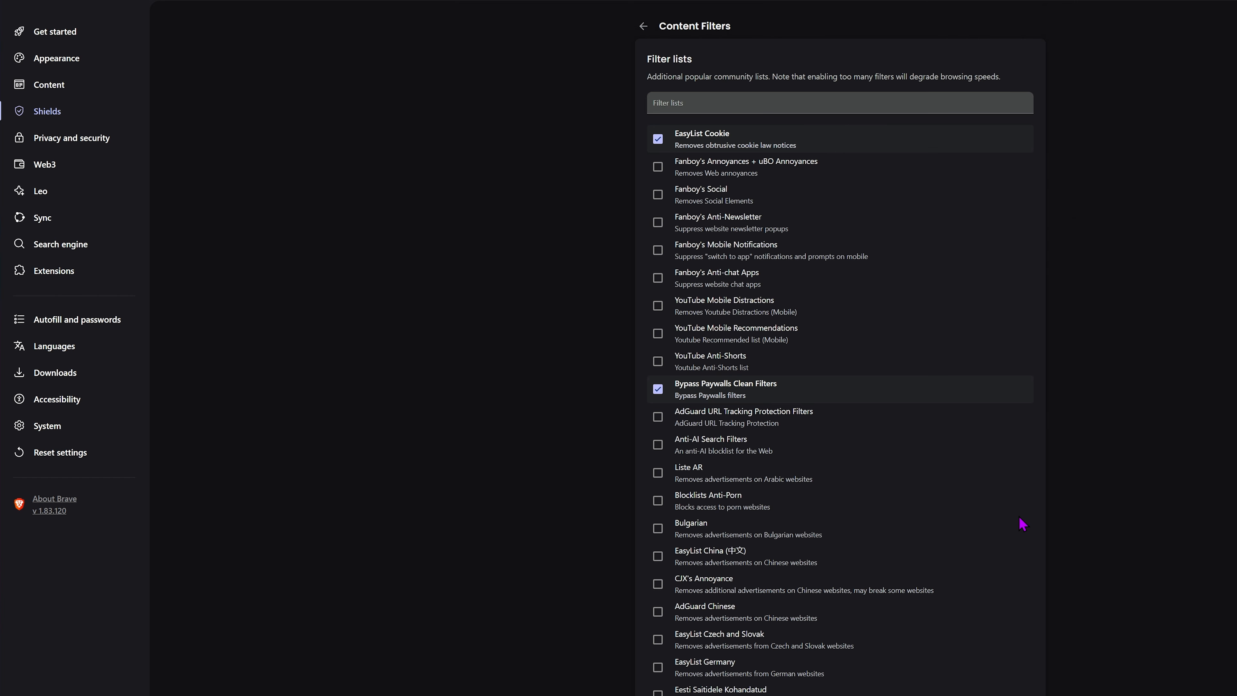
pyautogui.click(643, 25)
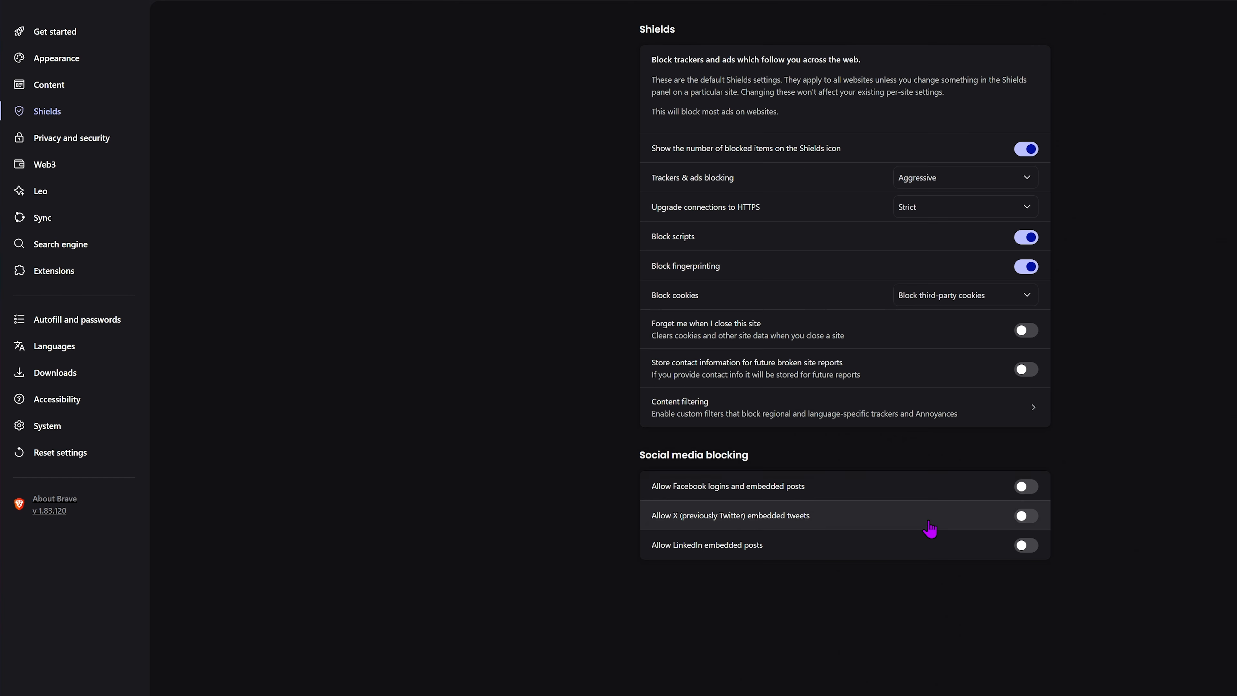
# Set the privacy settings to delete cached images and files on exit, and save the choice
pyautogui.click(65, 141)
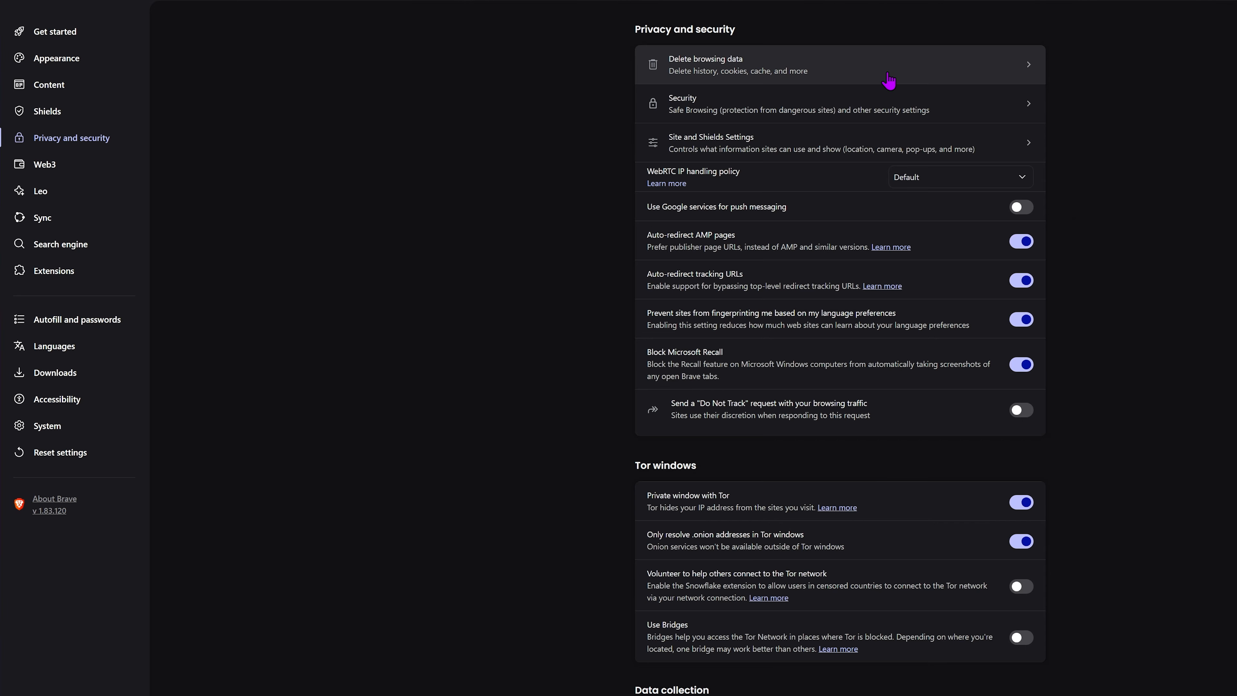
pyautogui.click(987, 80)
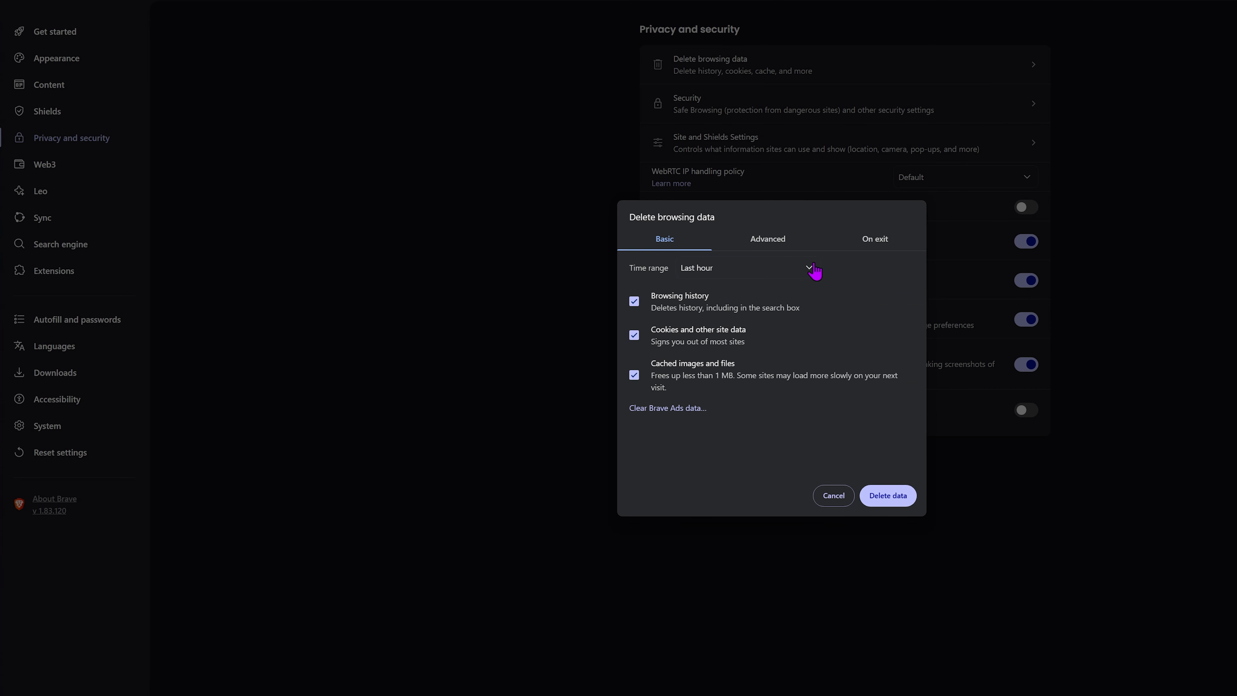
pyautogui.click(877, 246)
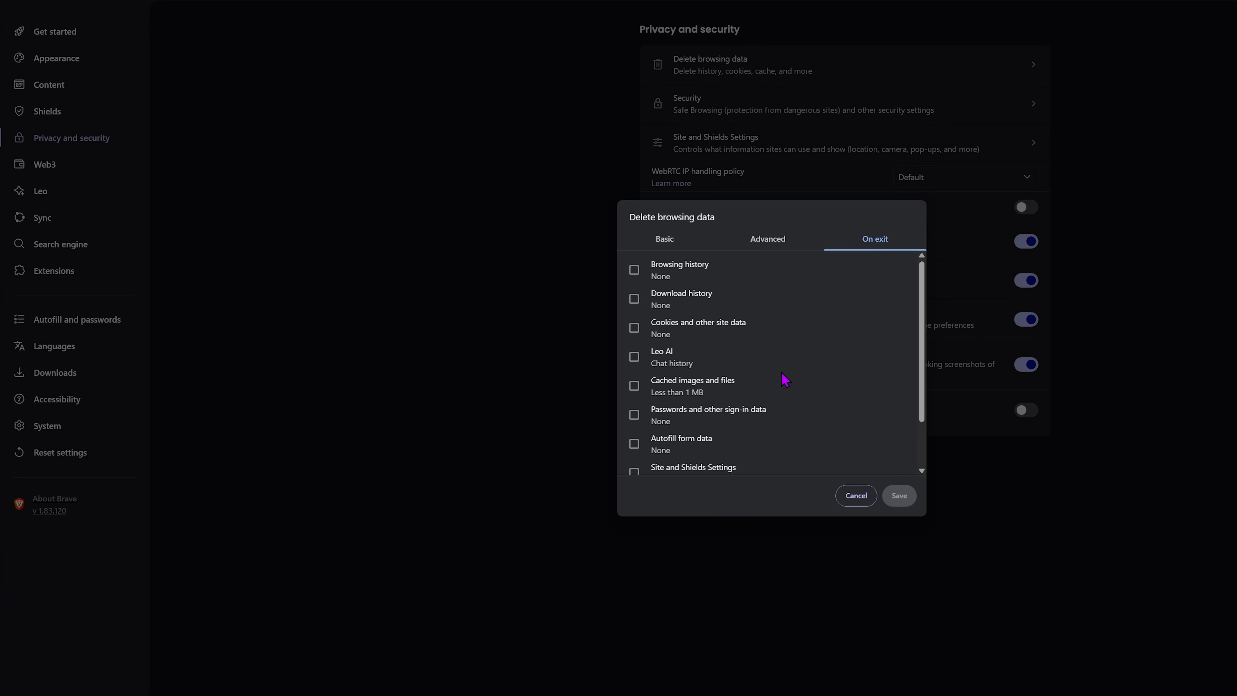
pyautogui.click(638, 387)
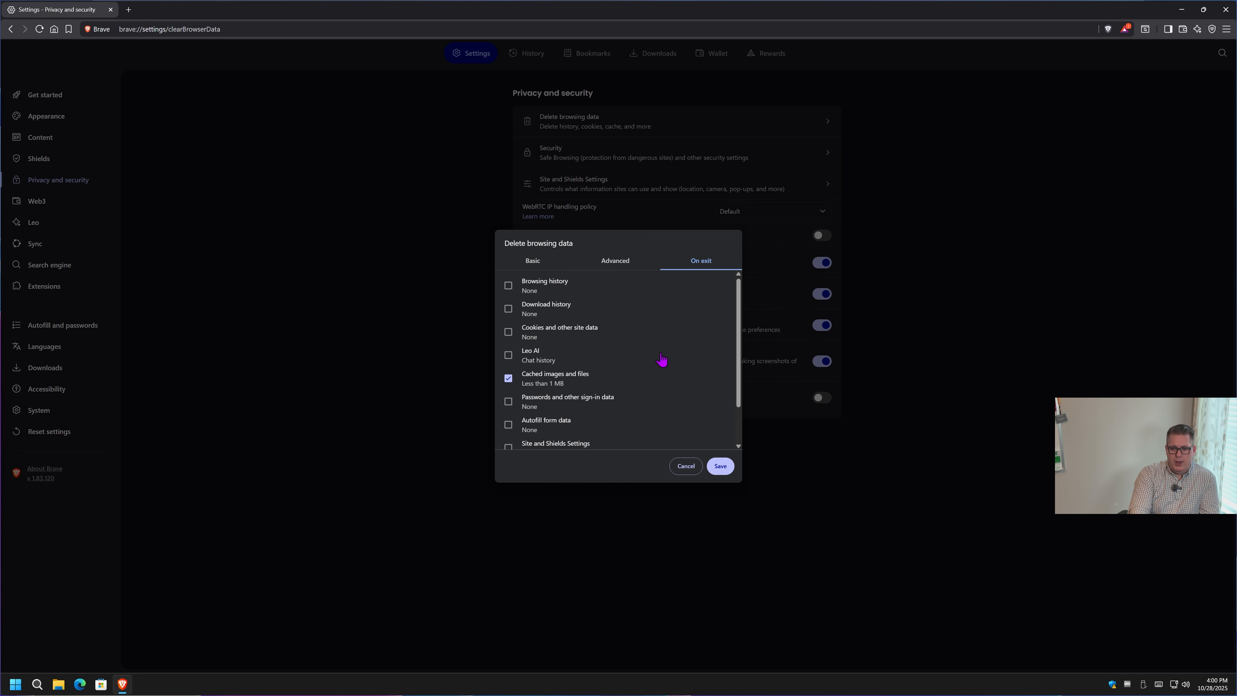
pyautogui.moveTo(738, 334); pyautogui.dragTo(733, 391)
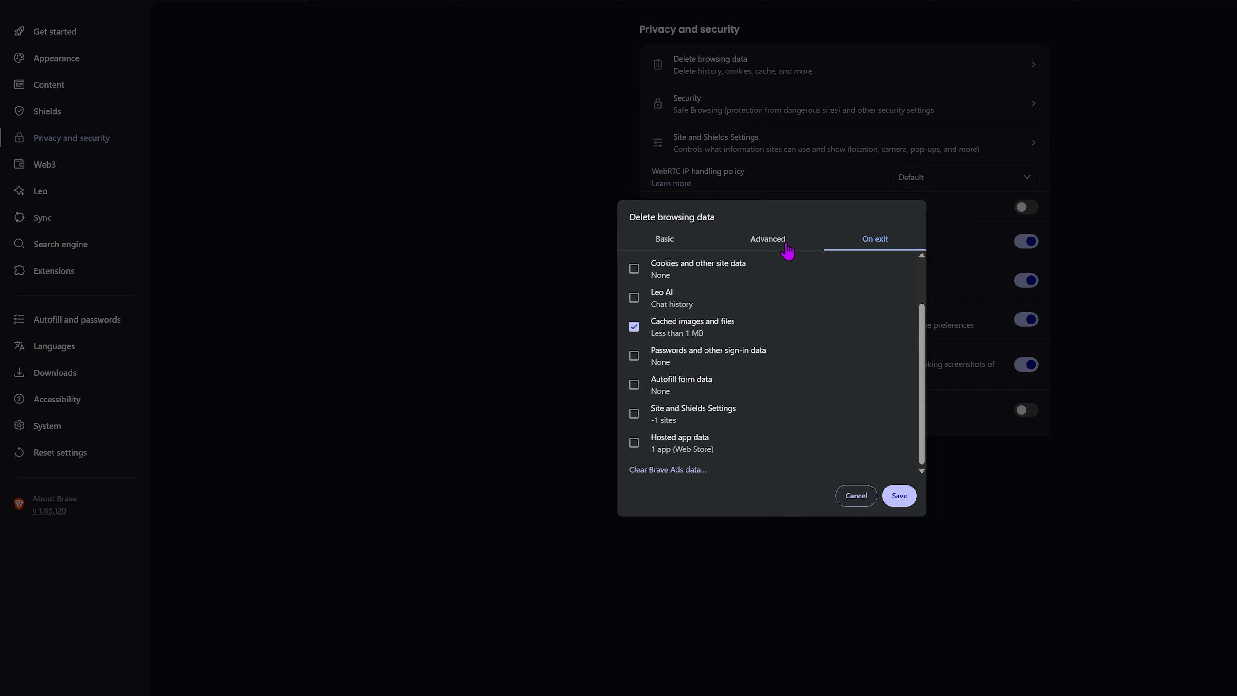
pyautogui.click(900, 495)
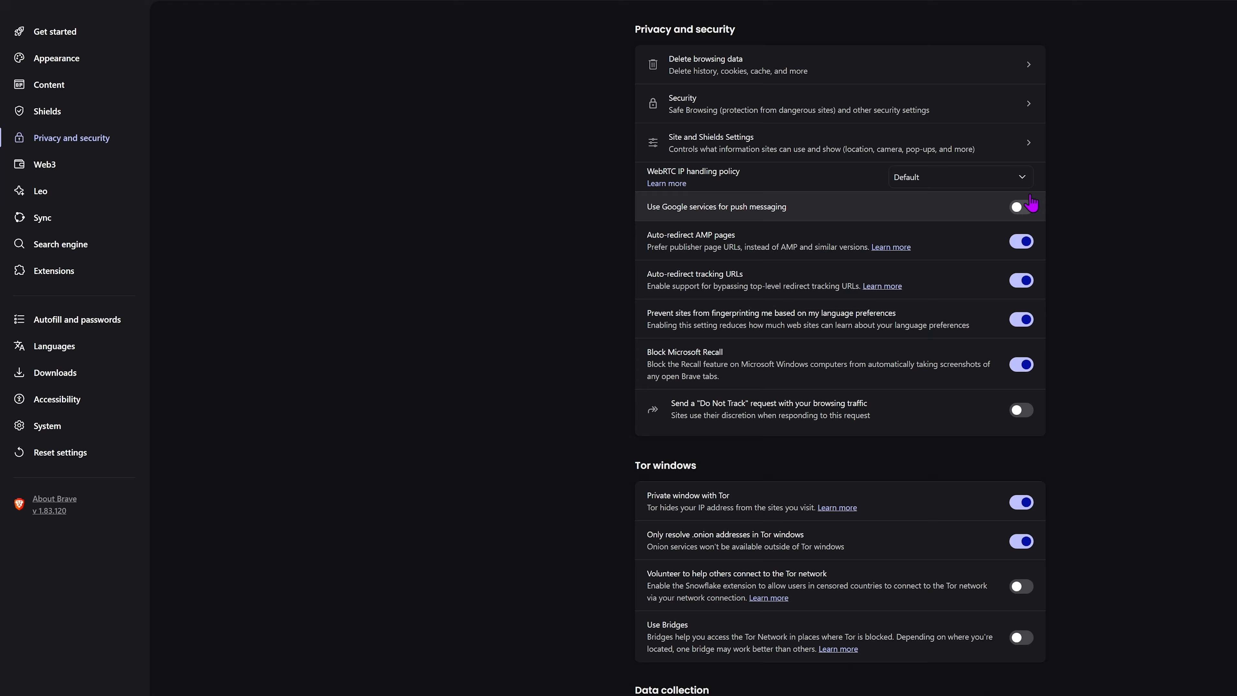
# In the Security settings, try the custom DNS service provider option, restore the OS default provider, and return to Privacy and security
pyautogui.click(1020, 113)
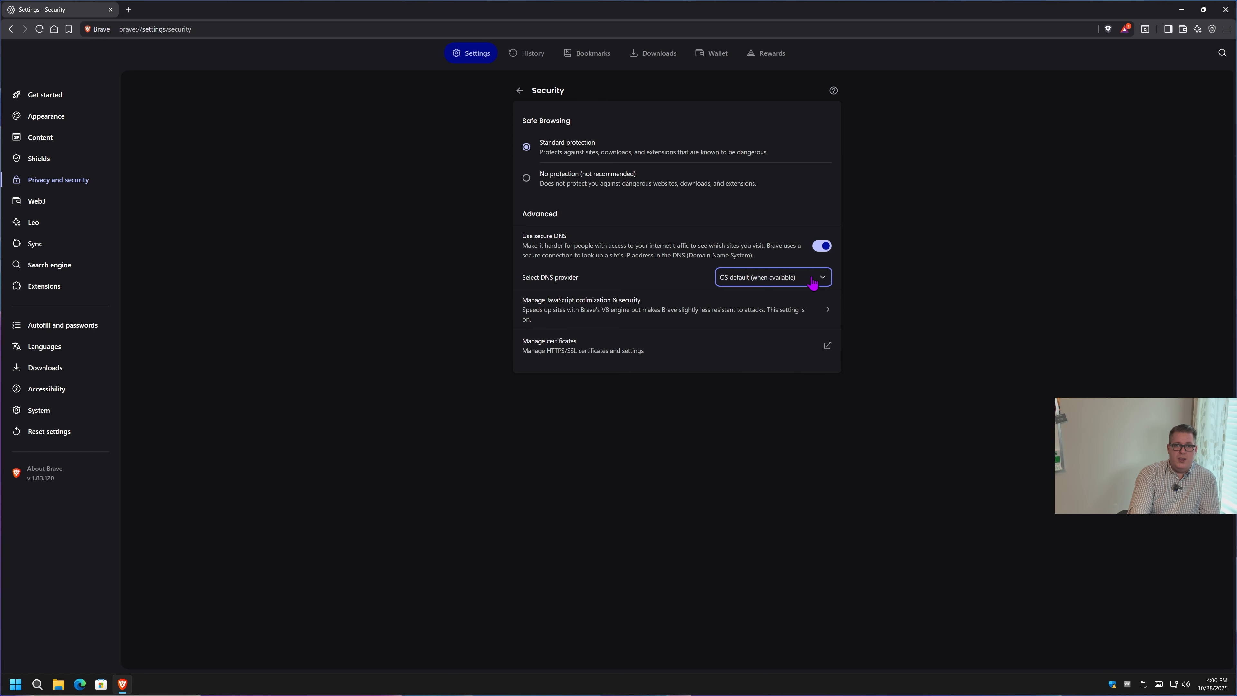
pyautogui.click(813, 282)
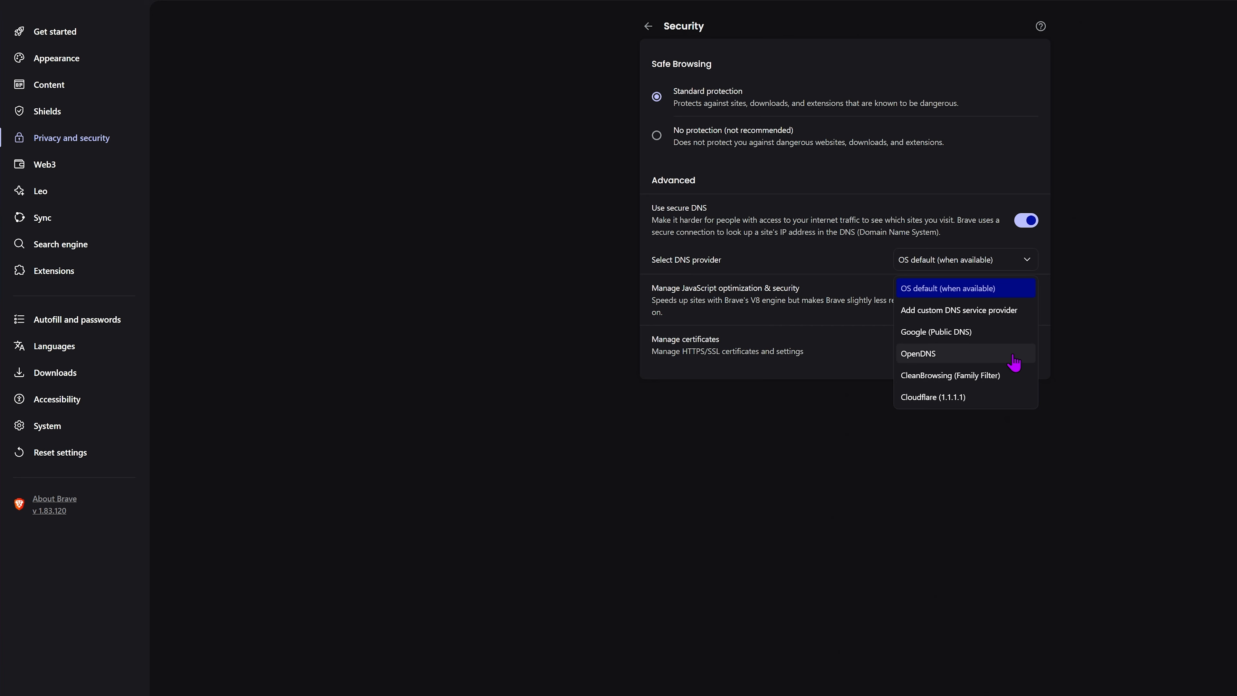
pyautogui.click(959, 314)
pyautogui.click(770, 297)
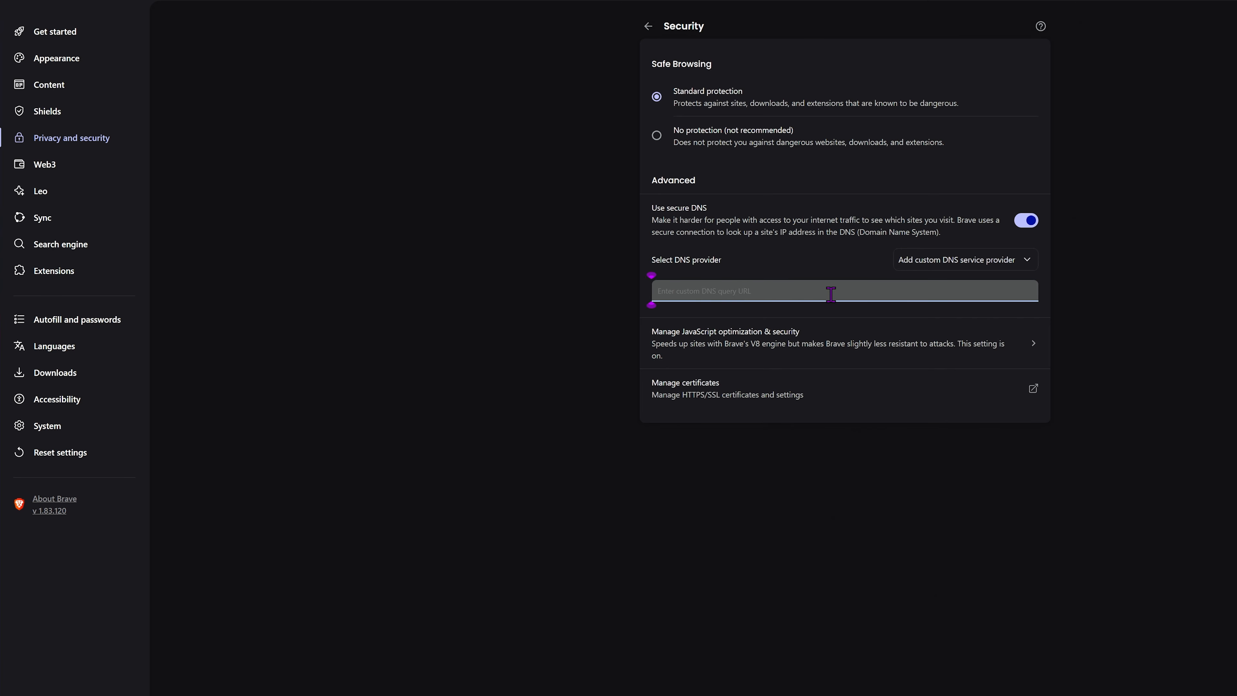
pyautogui.click(1017, 266)
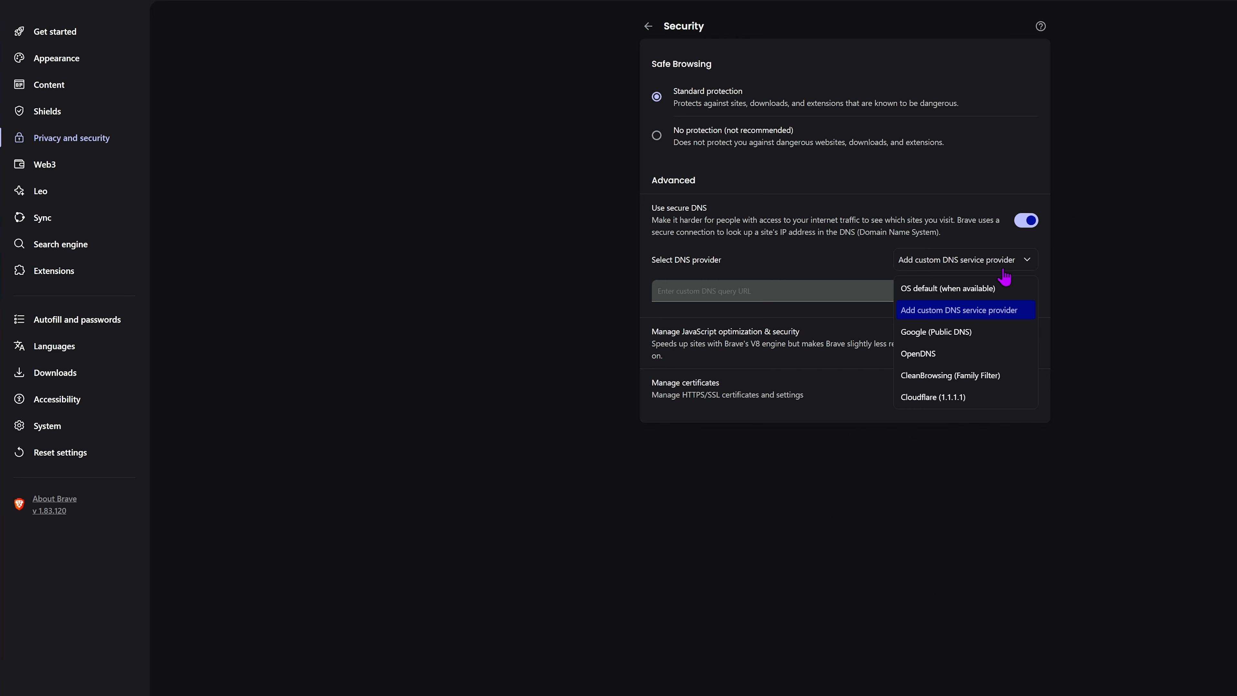
pyautogui.click(1000, 289)
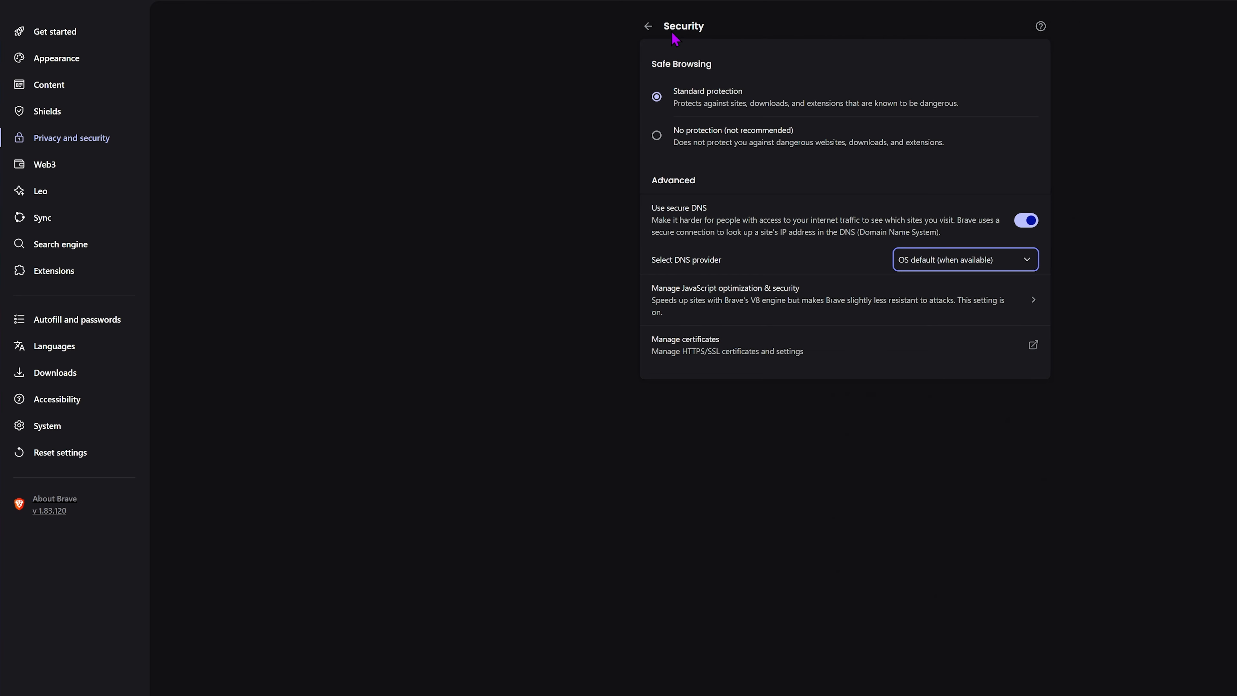
pyautogui.click(648, 26)
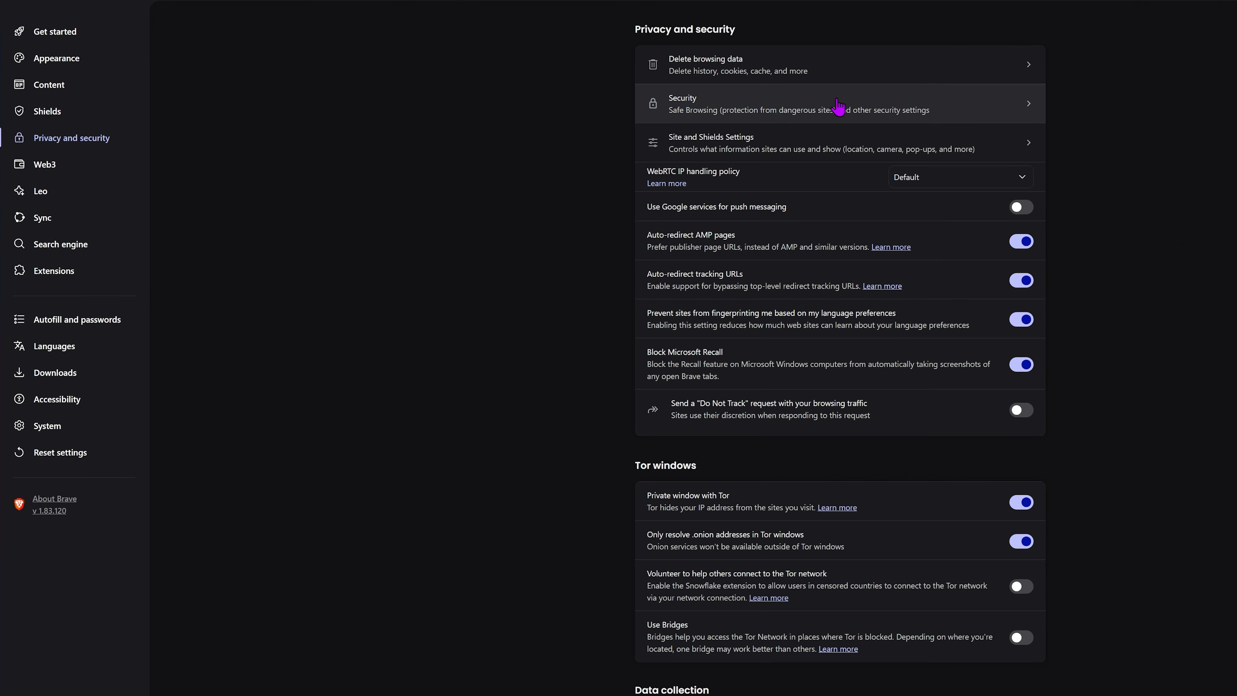
# In the Site and Shields Settings, try blocking camera access for sites, restore the option letting sites ask, and return to Privacy and security
pyautogui.click(1031, 154)
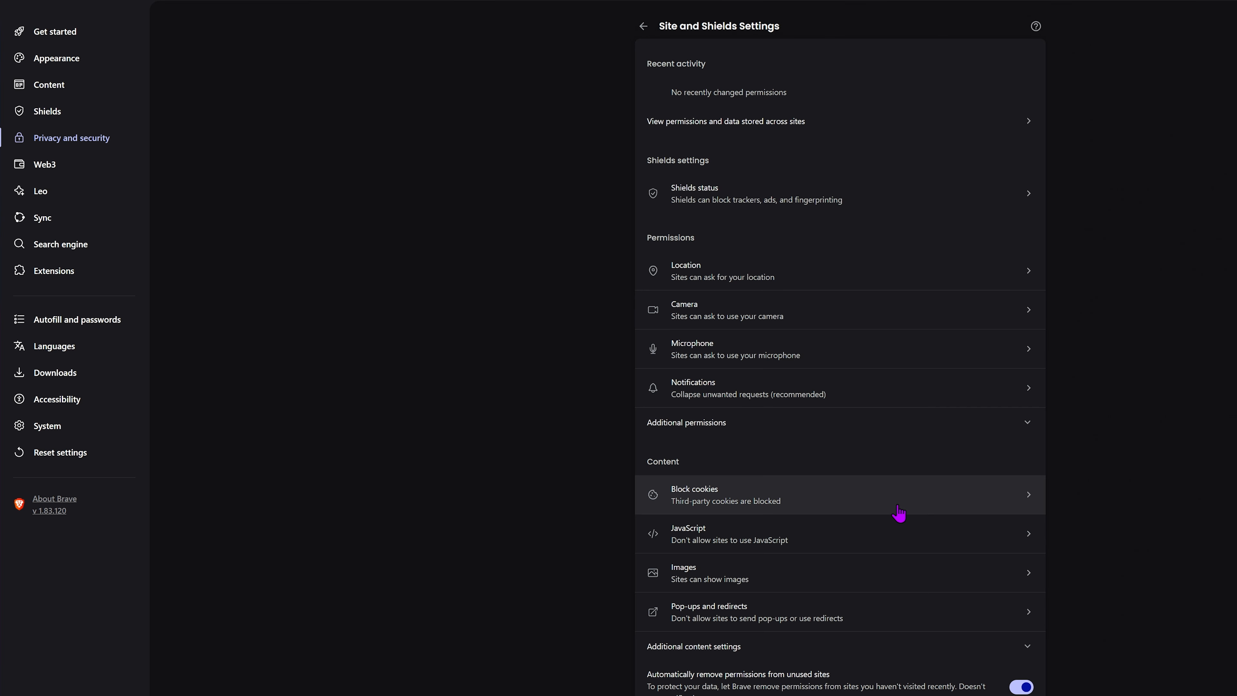
pyautogui.scroll(-1, 1008, 663)
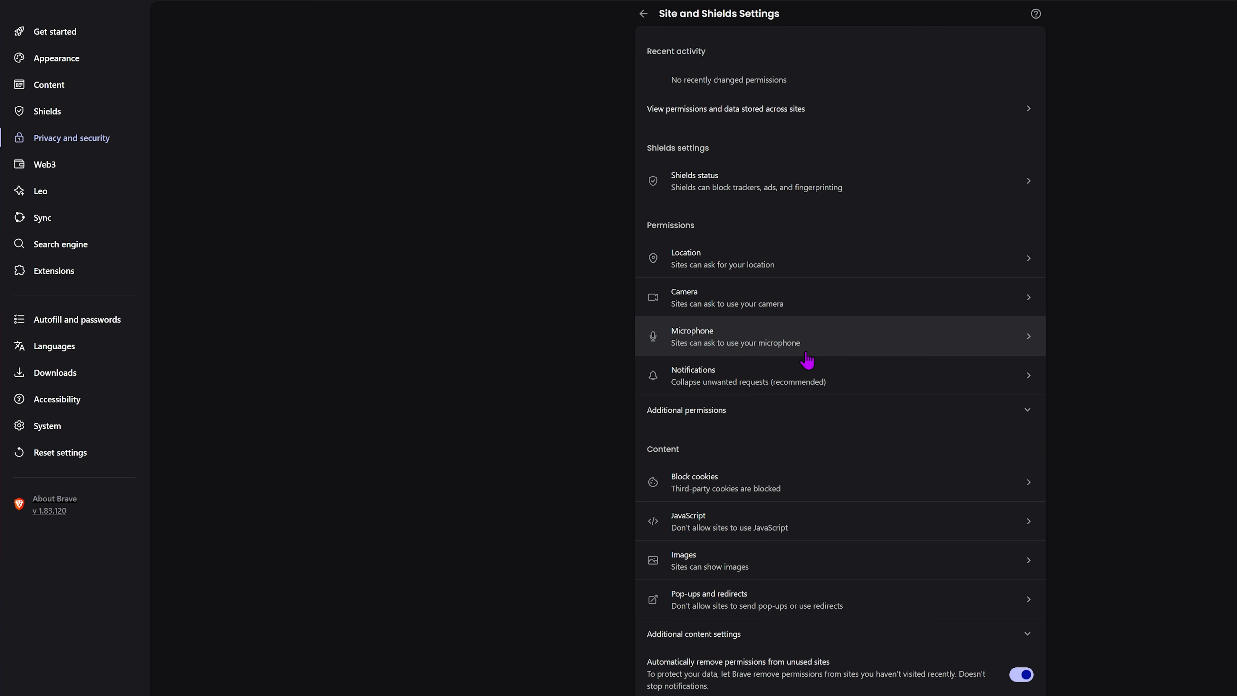
pyautogui.click(732, 304)
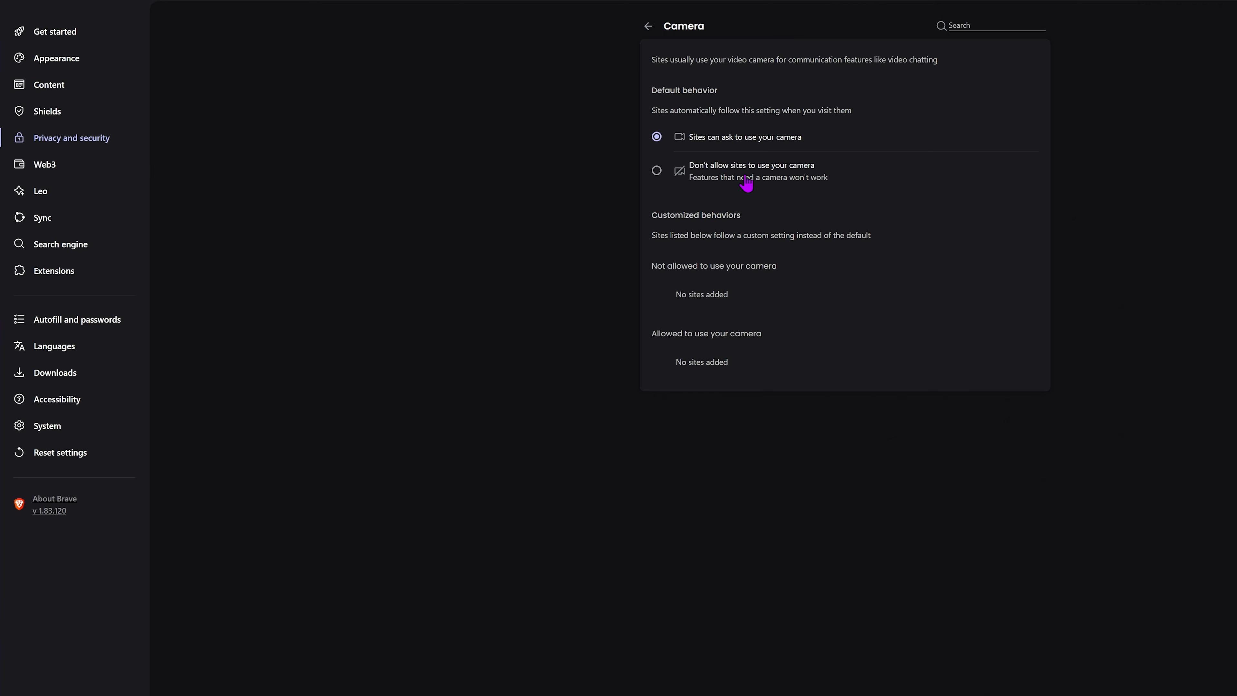
pyautogui.click(657, 172)
pyautogui.click(657, 138)
pyautogui.click(649, 26)
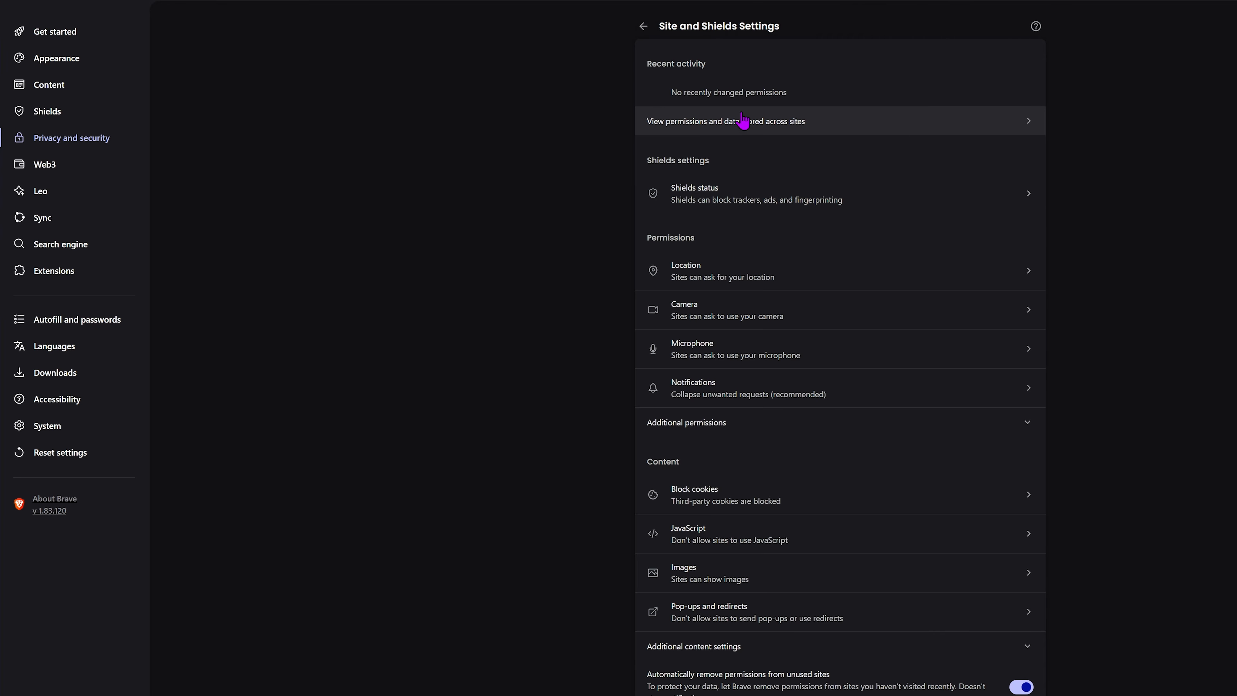
pyautogui.click(643, 26)
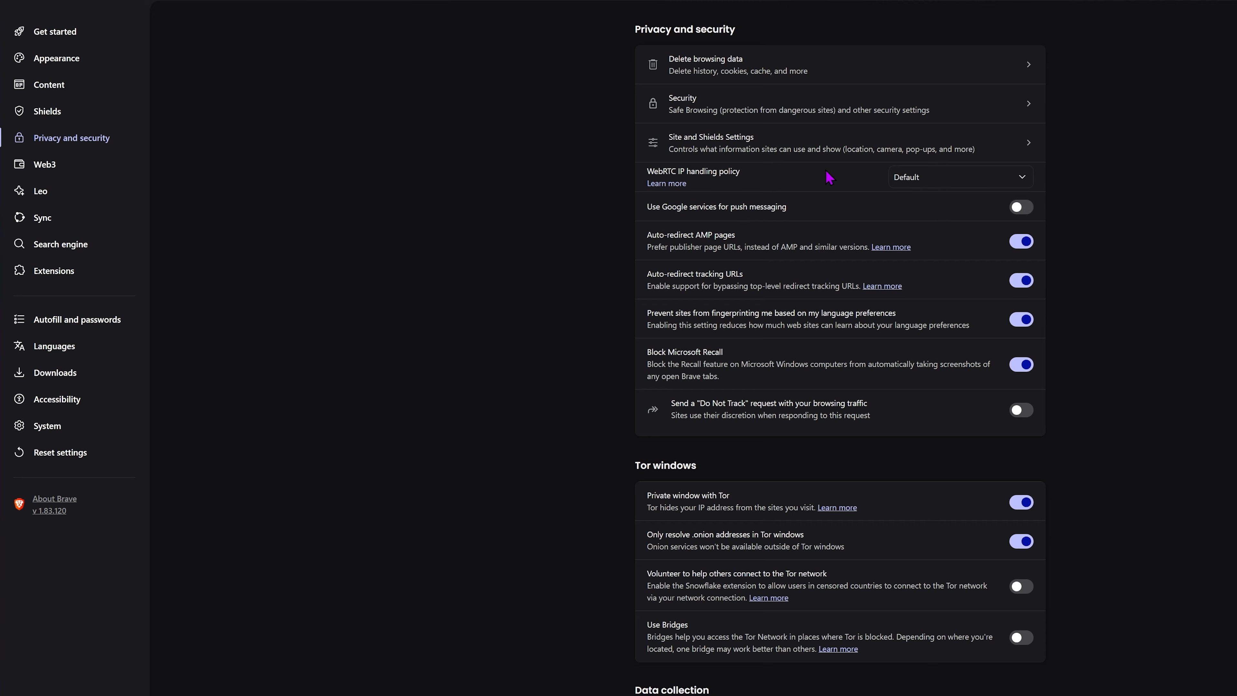
# Check the WebRTC IP handling policy options, and enable sending a "Do Not Track" request with browsing traffic, confirming the choice
pyautogui.click(959, 184)
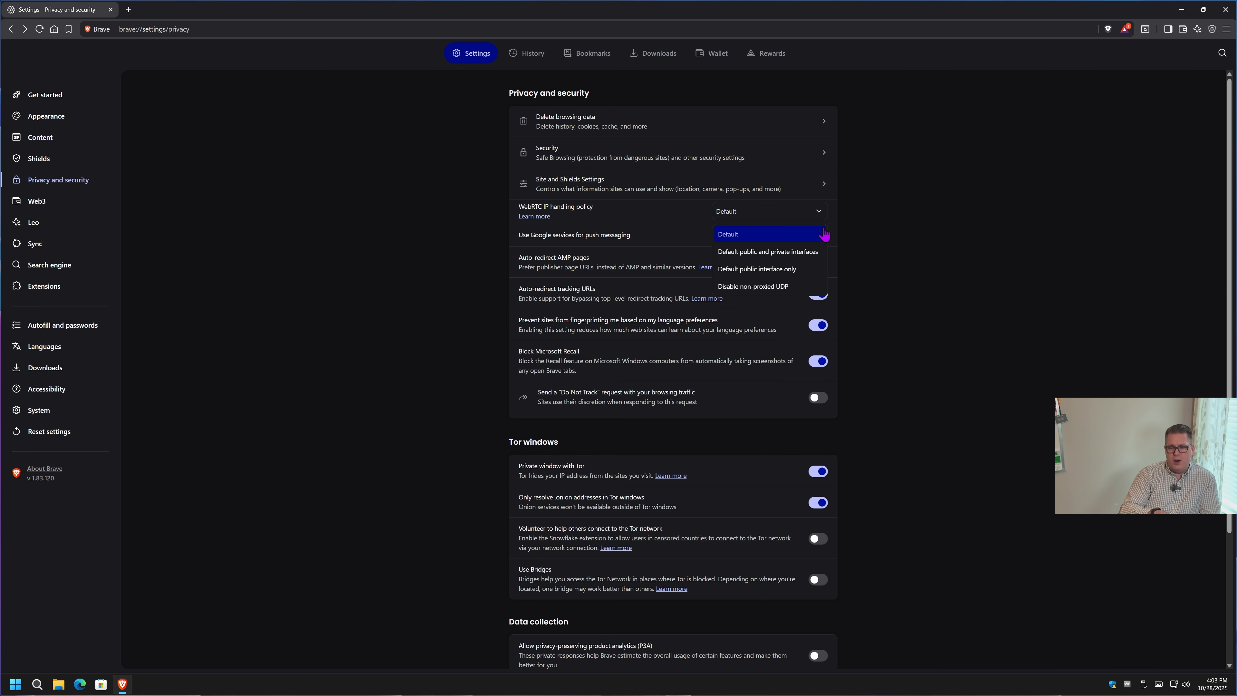
pyautogui.click(921, 218)
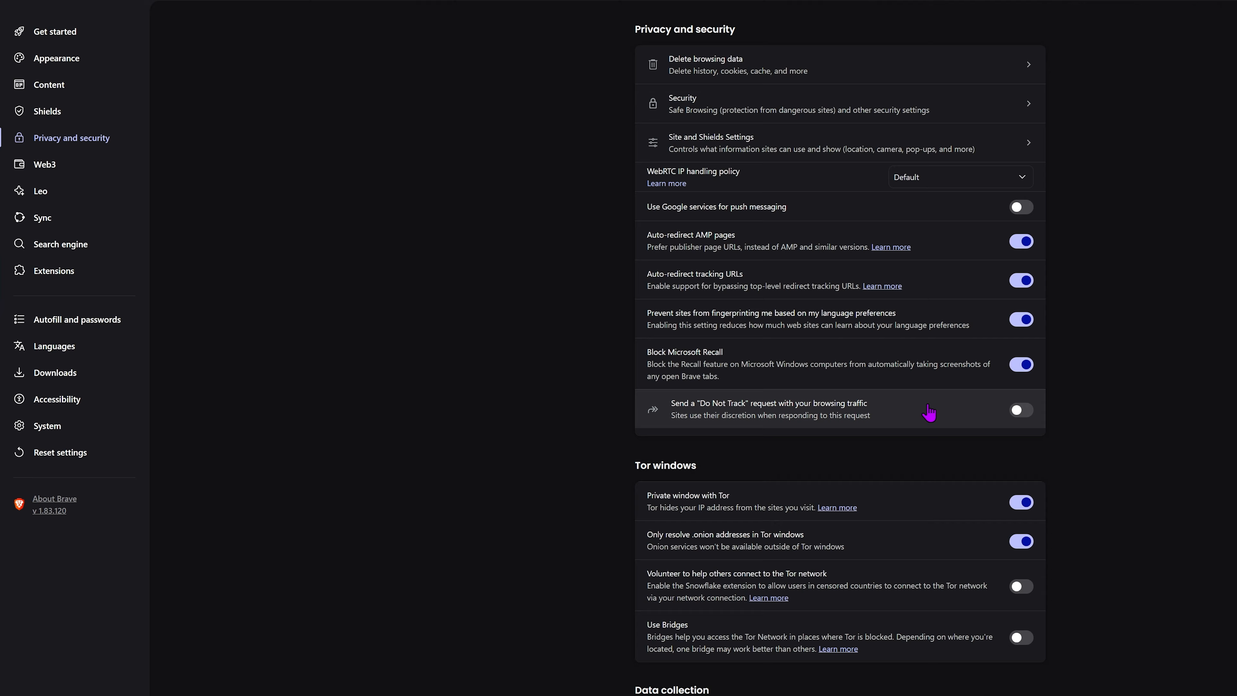
pyautogui.click(1021, 410)
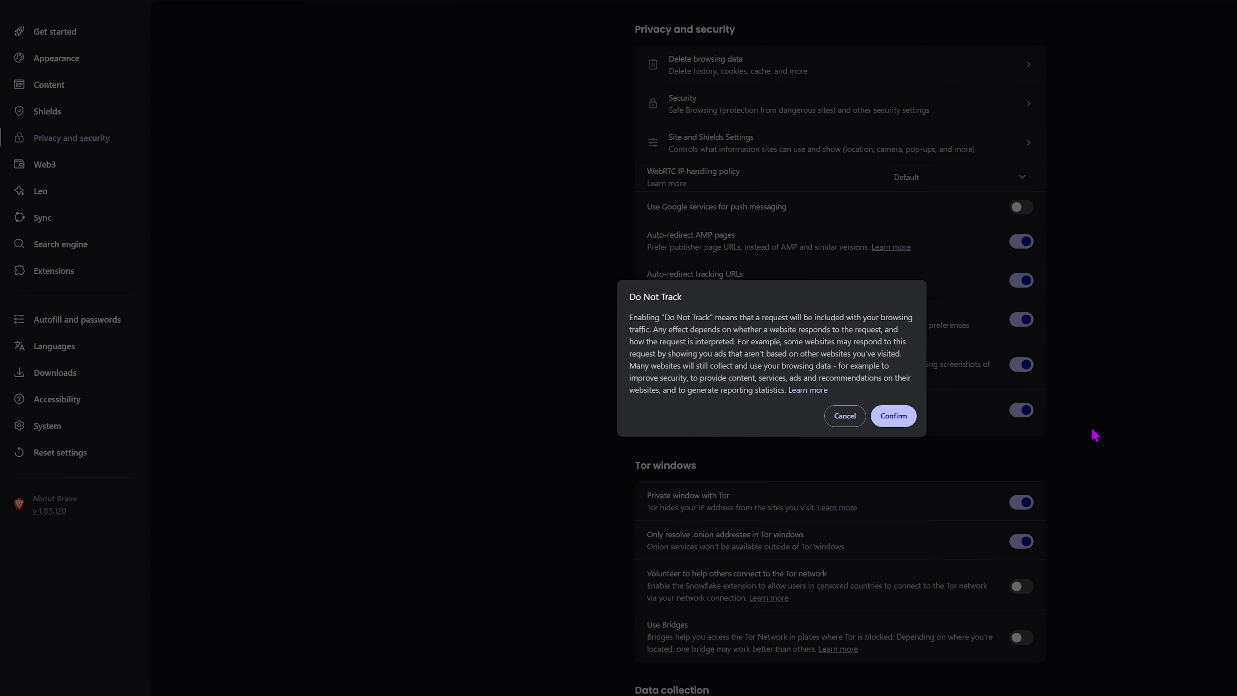
pyautogui.click(896, 418)
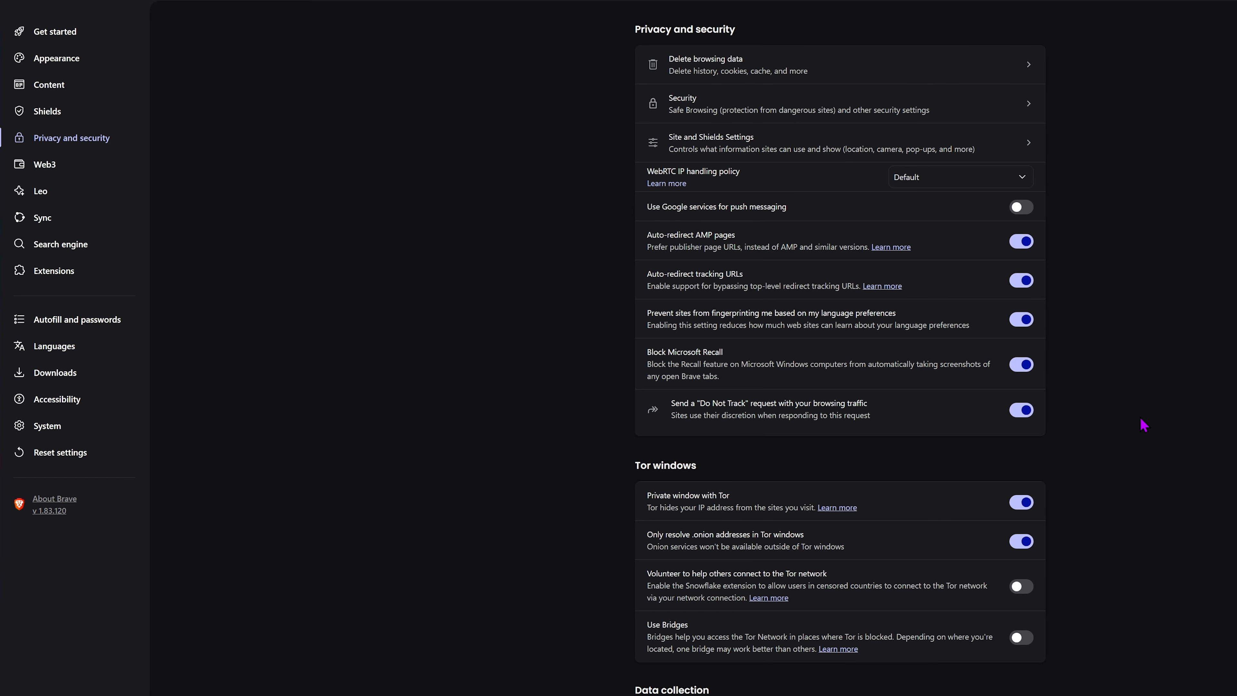
# View the private window with Tor option in the browser's main menu, and turn off the automatic daily usage ping to Brave
pyautogui.scroll(-3, 1140, 424)
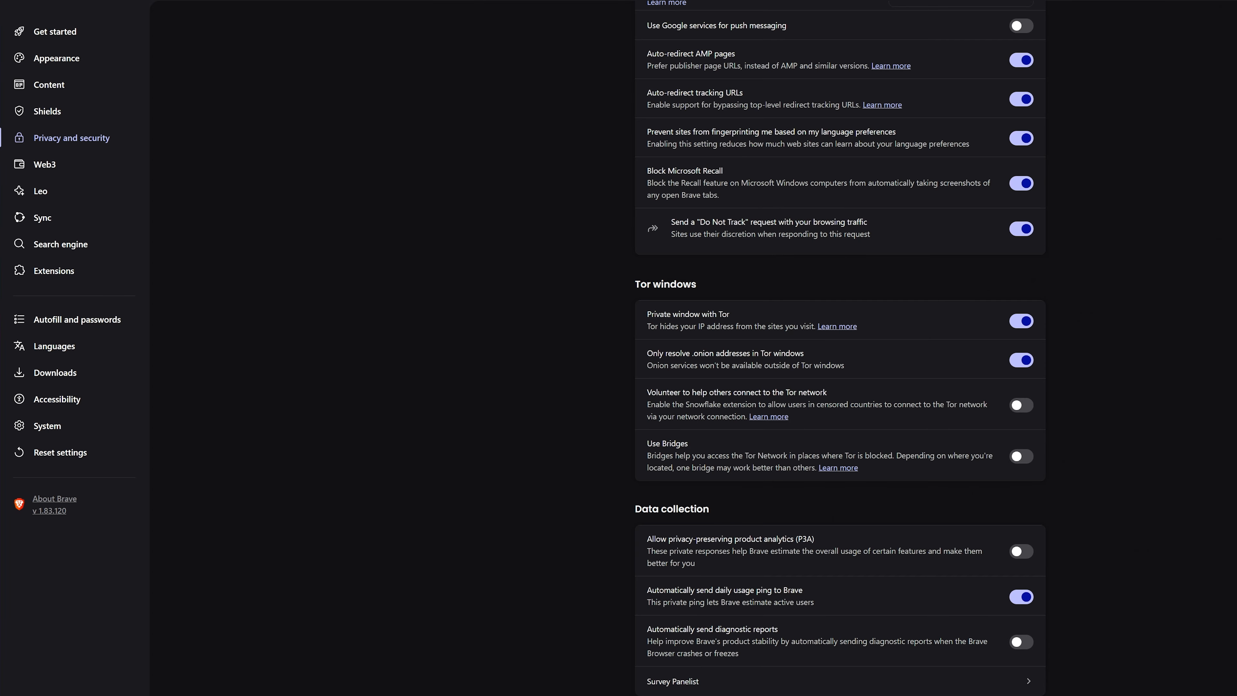
pyautogui.click(1226, 29)
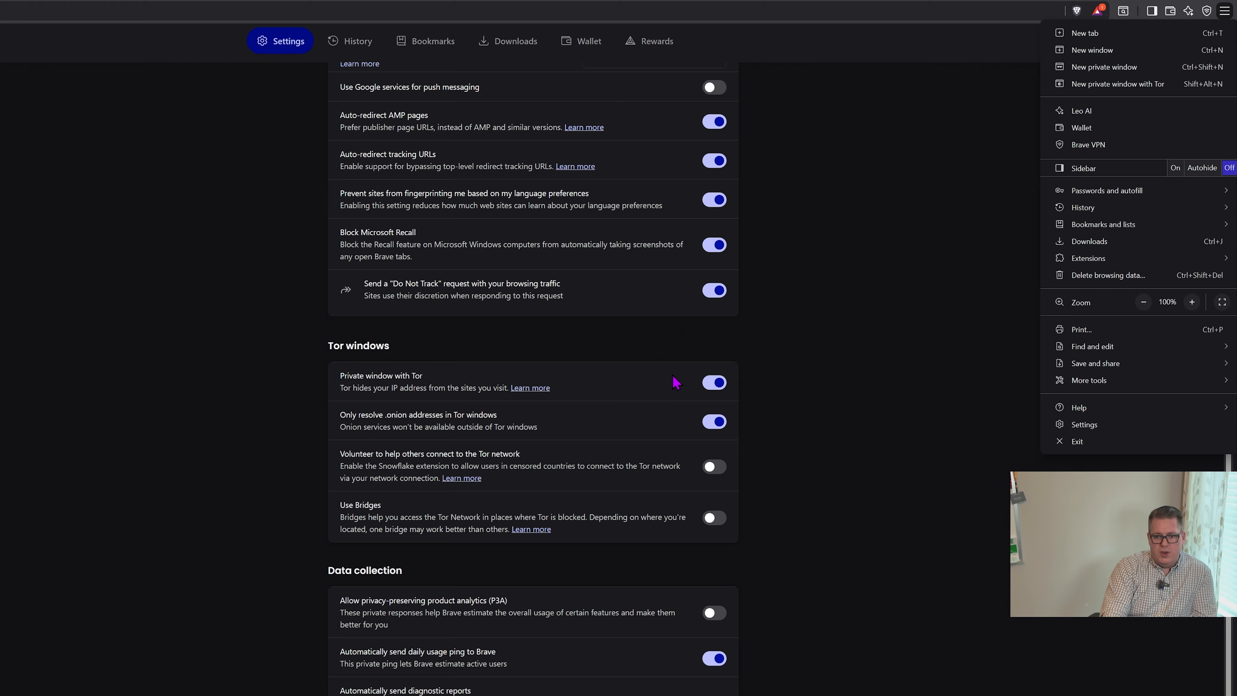
pyautogui.click(785, 363)
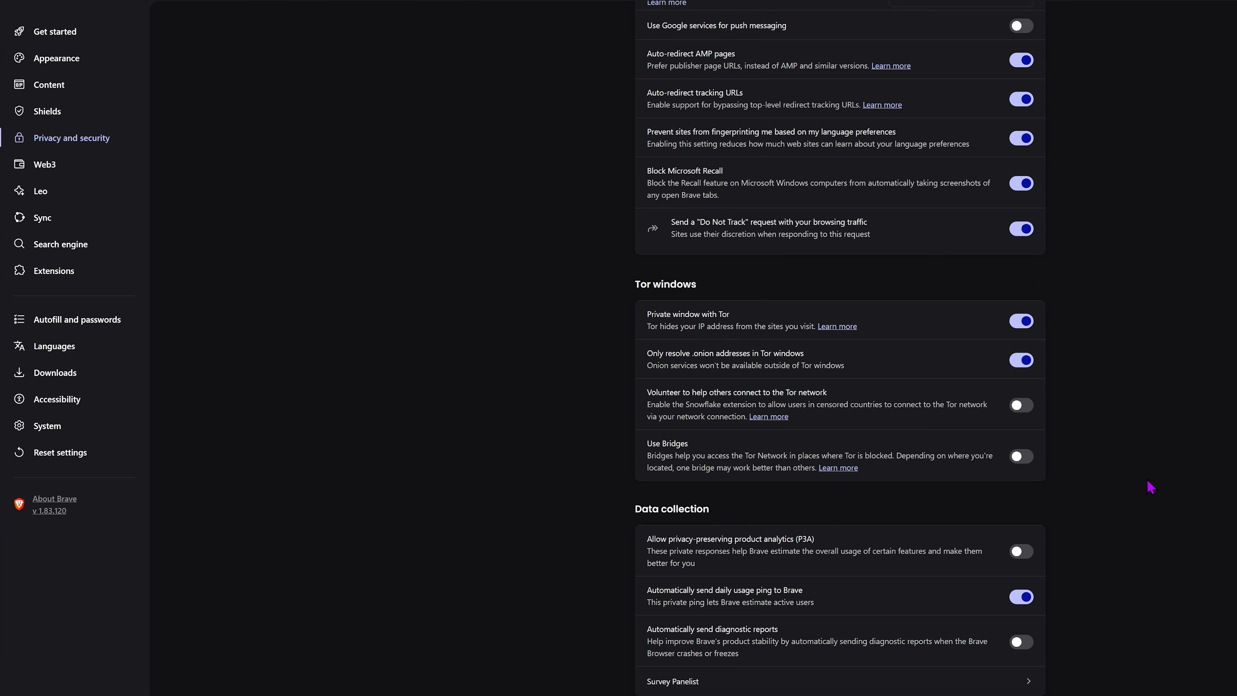
pyautogui.scroll(-1, 1151, 486)
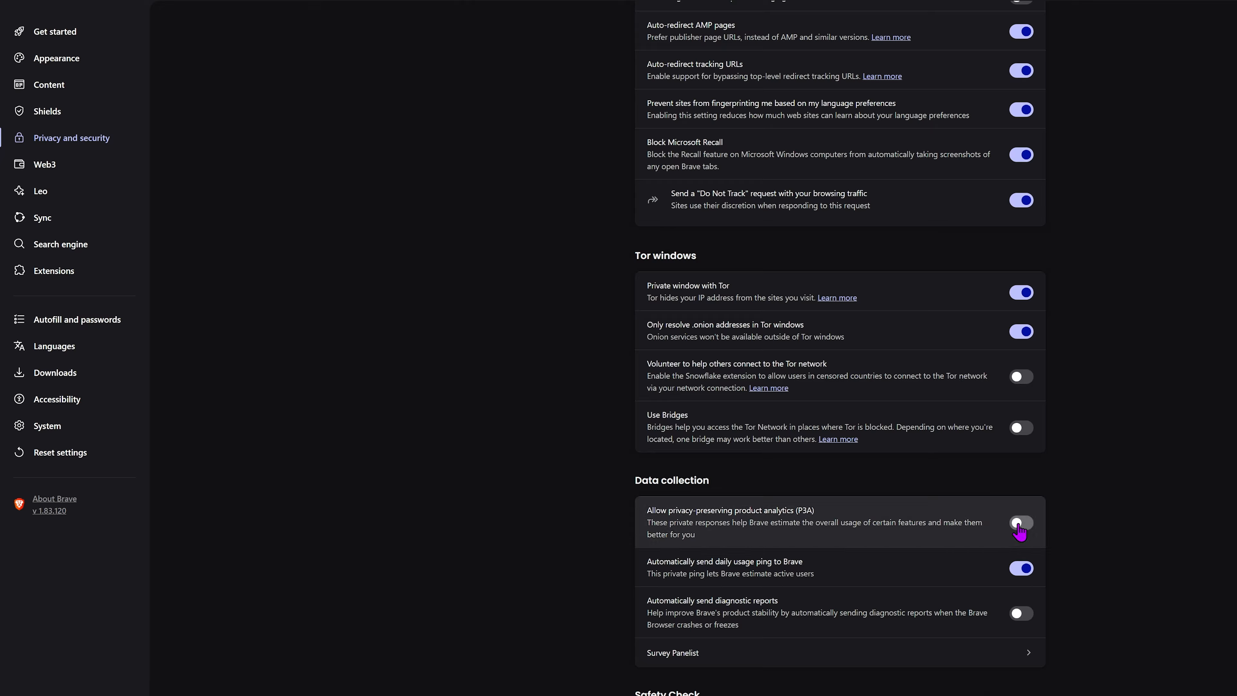
pyautogui.click(1022, 568)
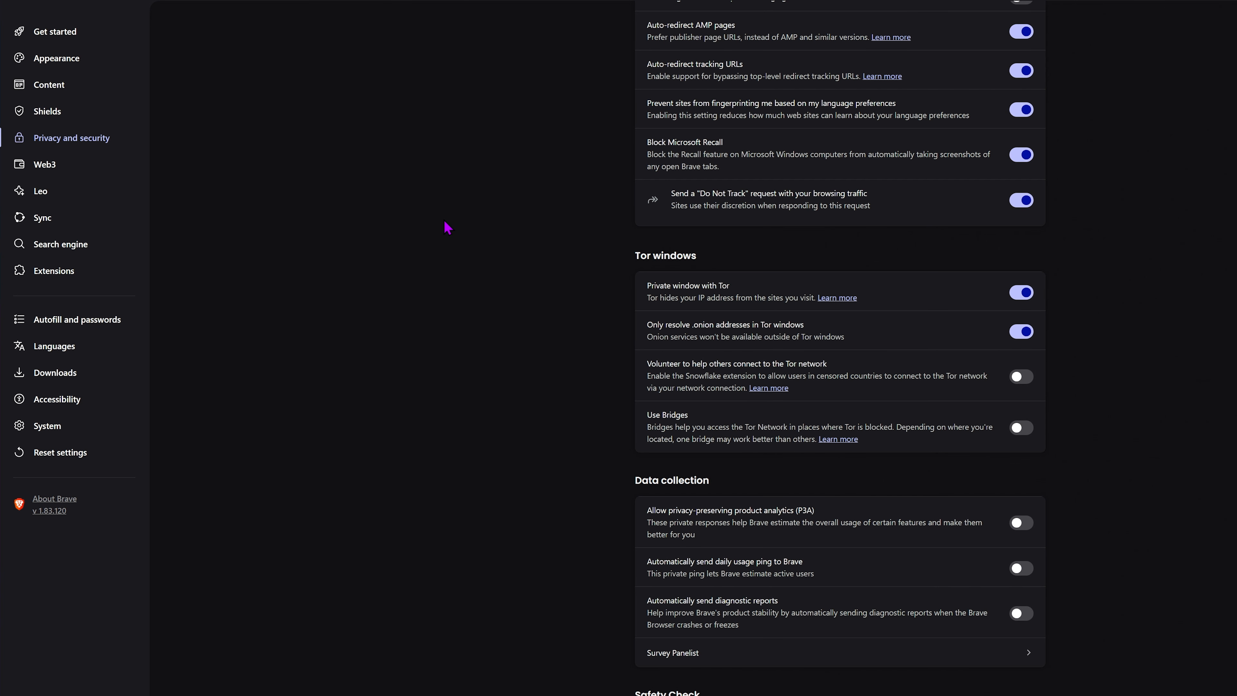
# Look through the Web3, Leo and Sync settings pages
pyautogui.click(44, 164)
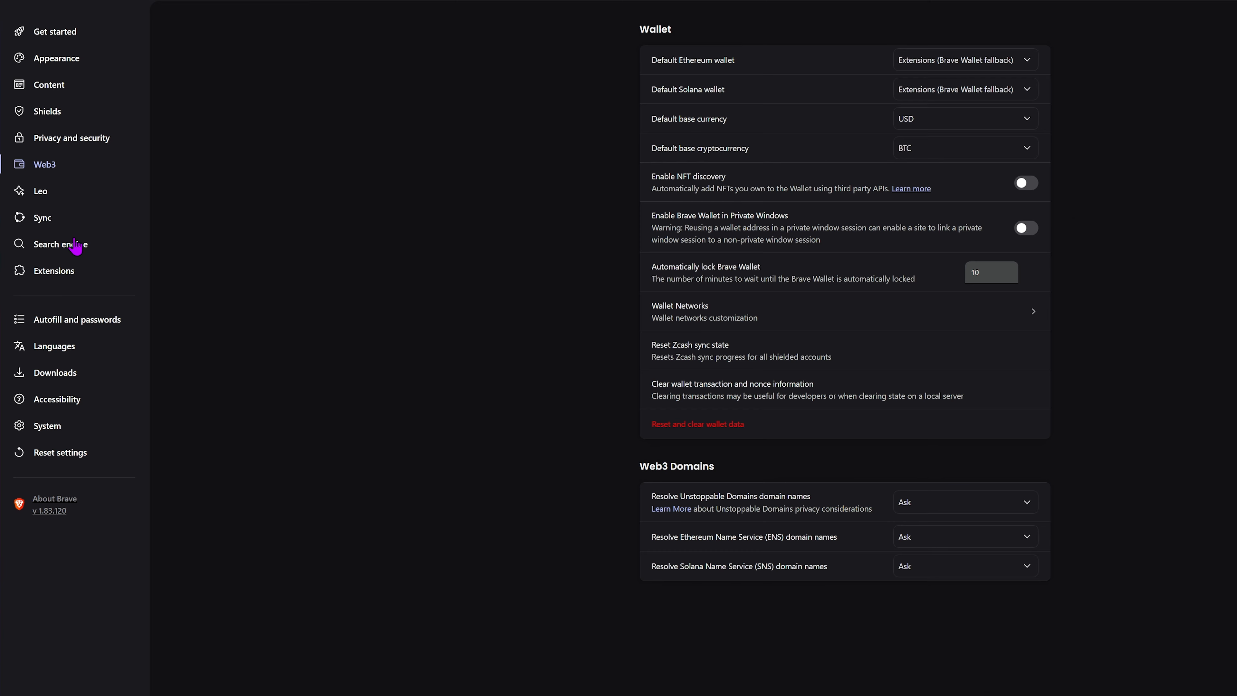
pyautogui.click(43, 192)
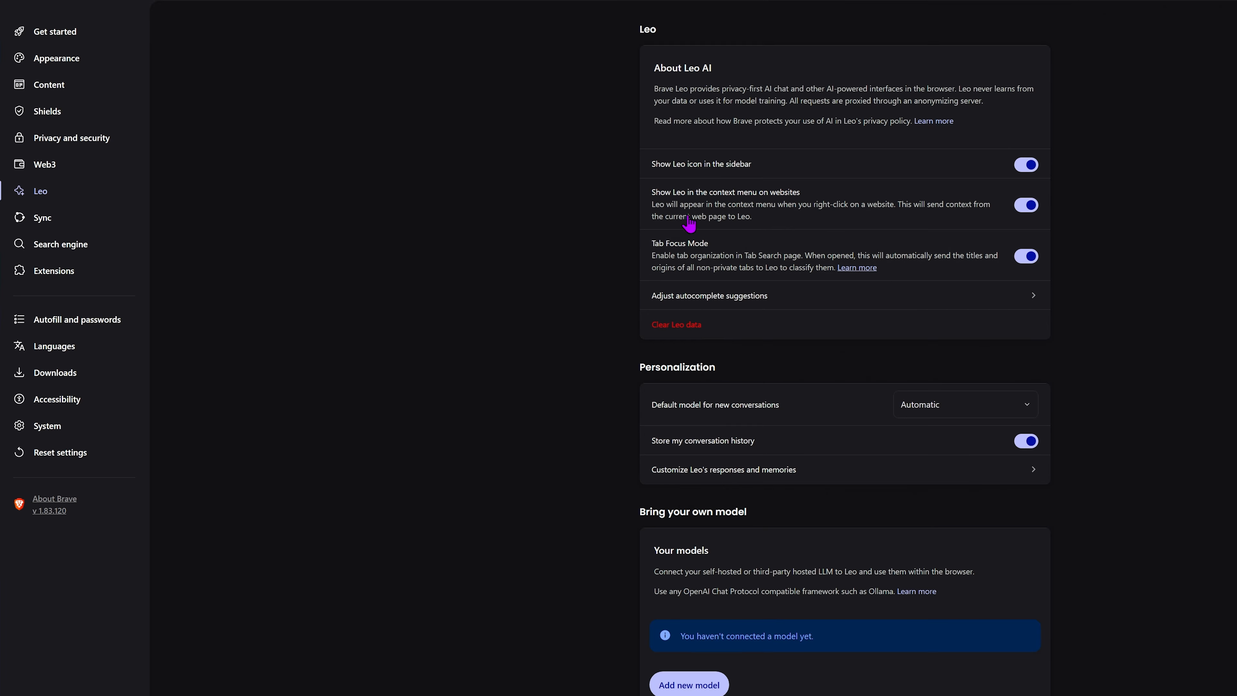
pyautogui.click(40, 223)
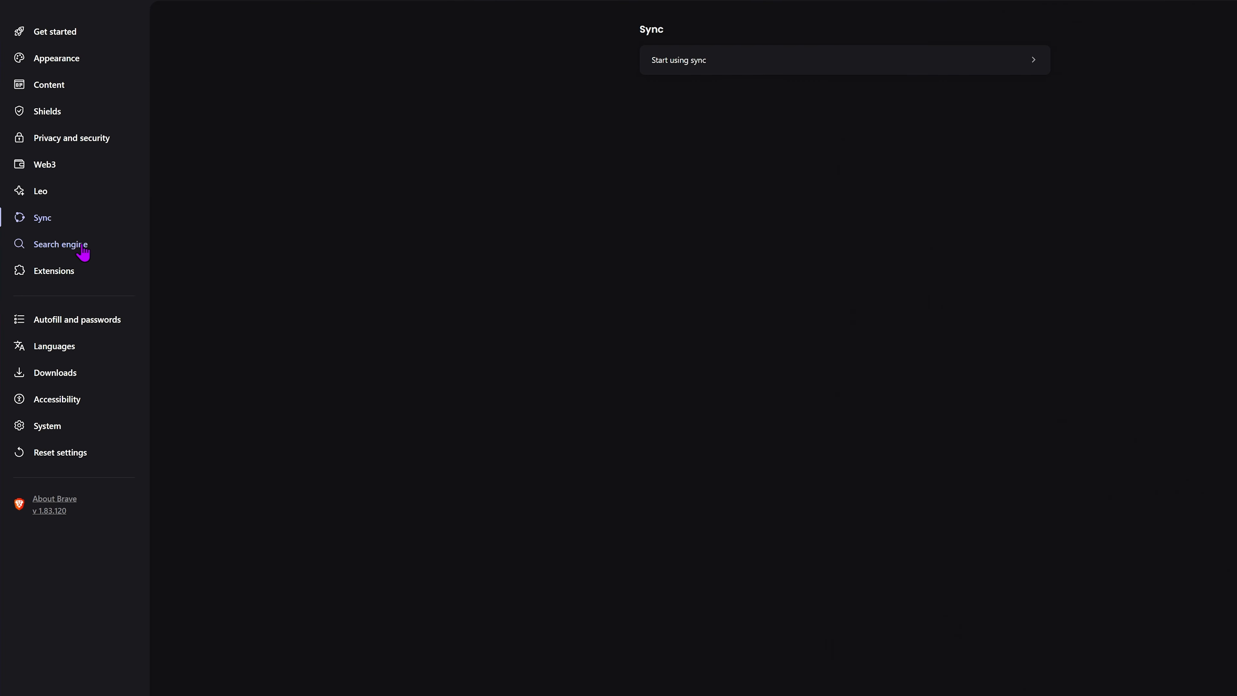
# Set DuckDuckGo as the default search engine for normal windows and turn off improved search suggestions
pyautogui.click(61, 265)
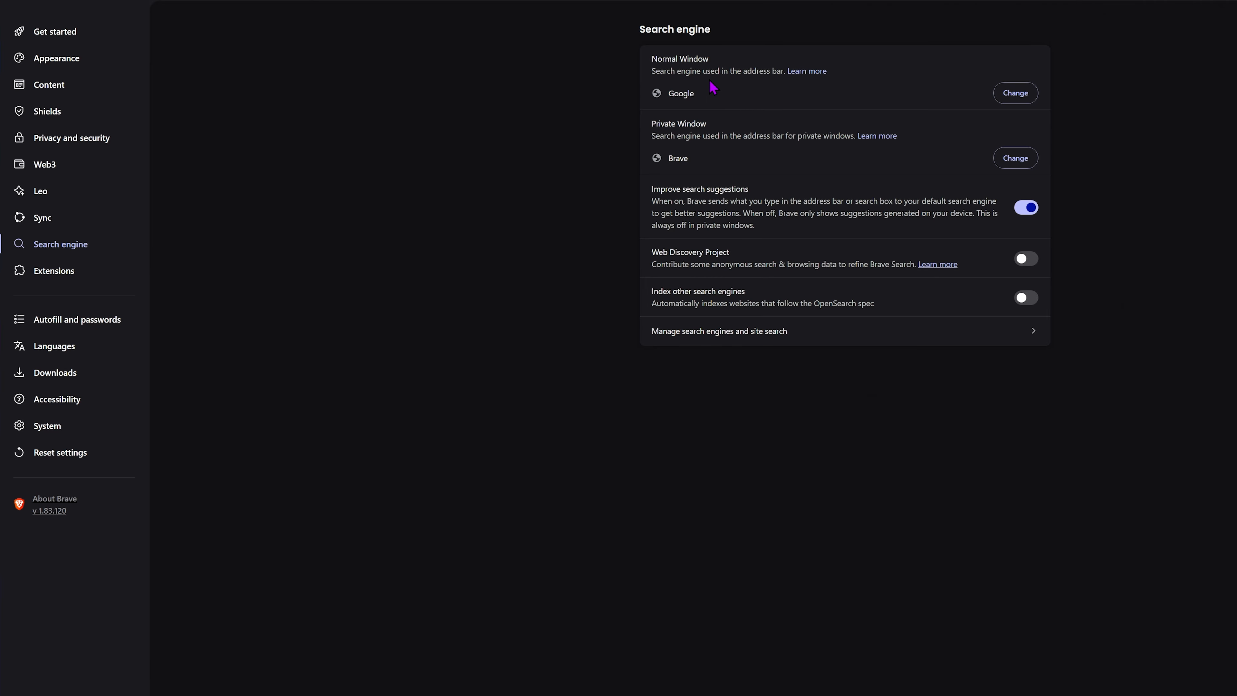
pyautogui.click(1019, 99)
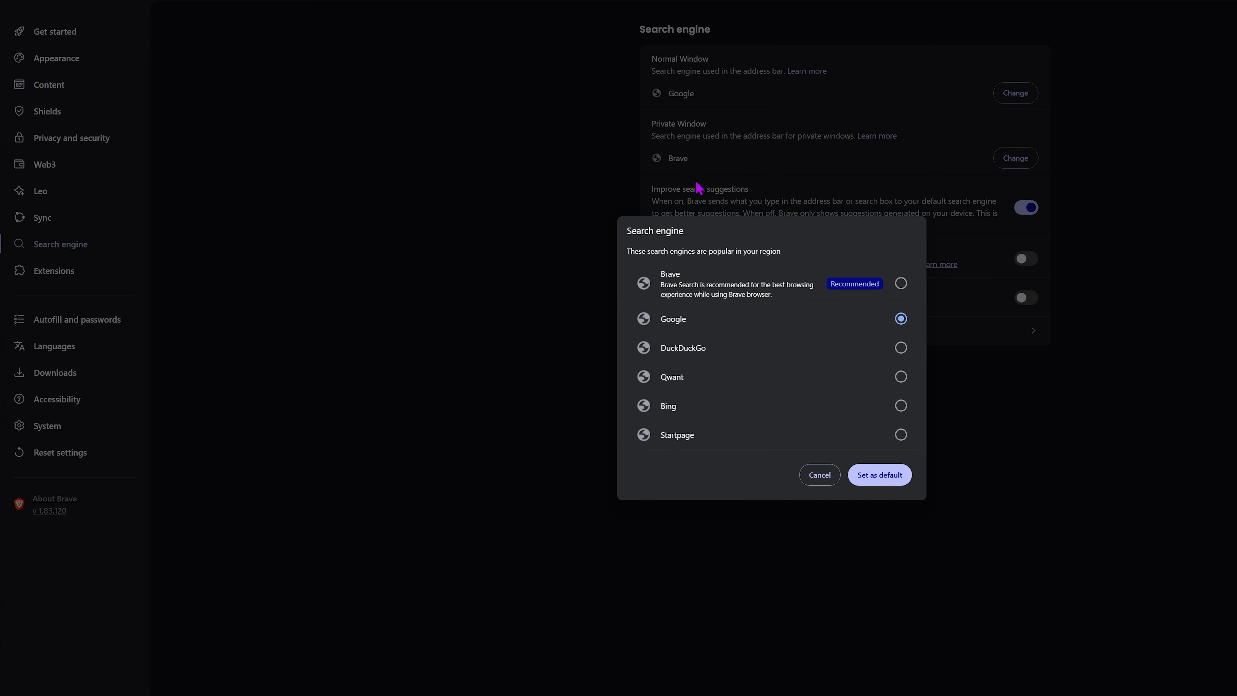
pyautogui.click(901, 285)
pyautogui.click(901, 347)
pyautogui.click(885, 478)
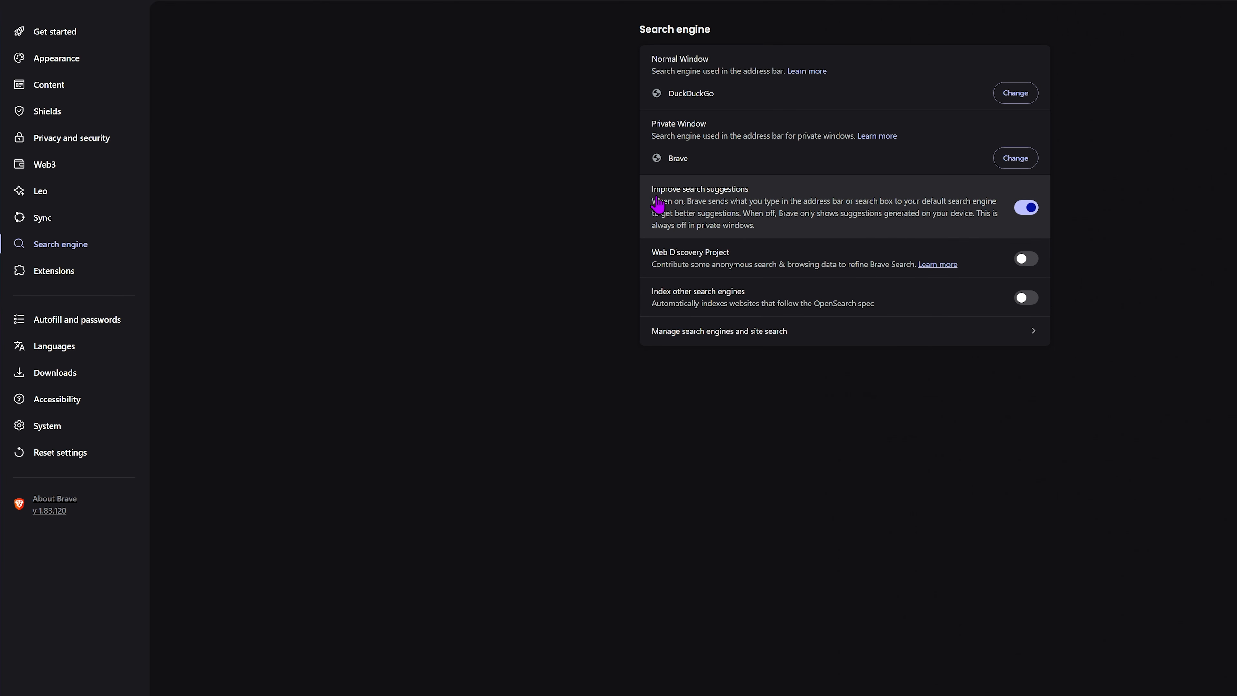
pyautogui.click(1031, 215)
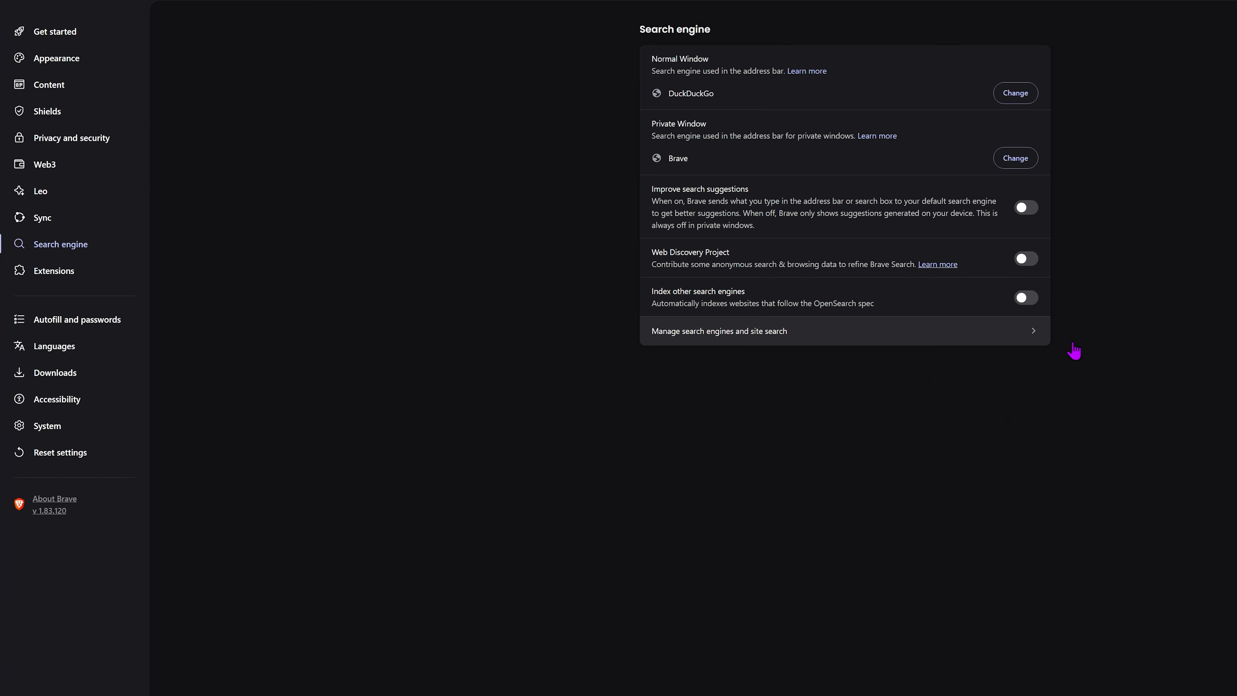
# View the search engine and site search management and the extension management page, and return to the Extensions settings
pyautogui.click(1042, 334)
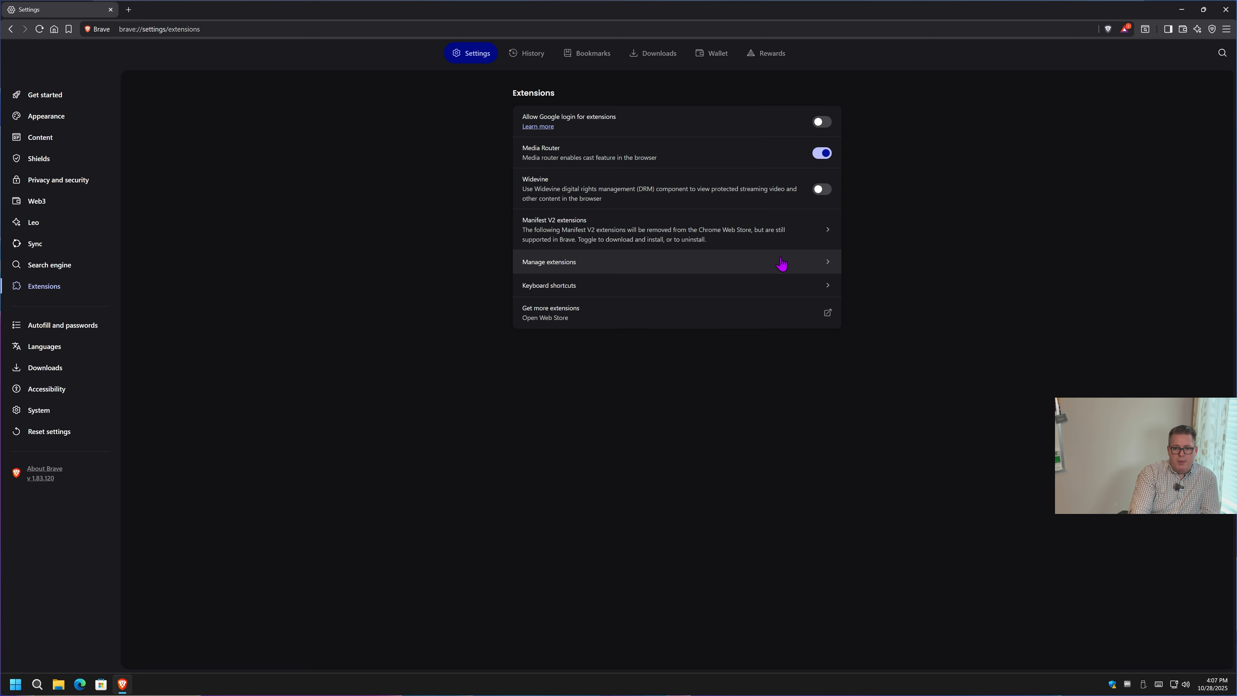
pyautogui.click(781, 264)
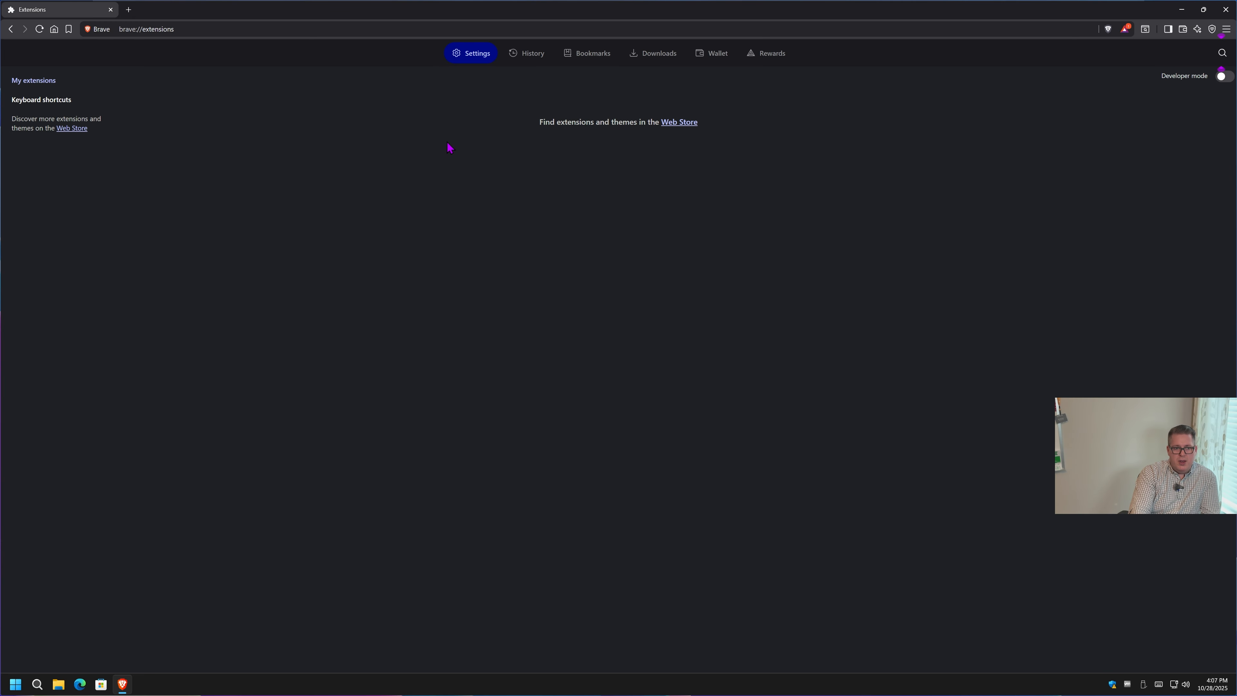
pyautogui.click(12, 30)
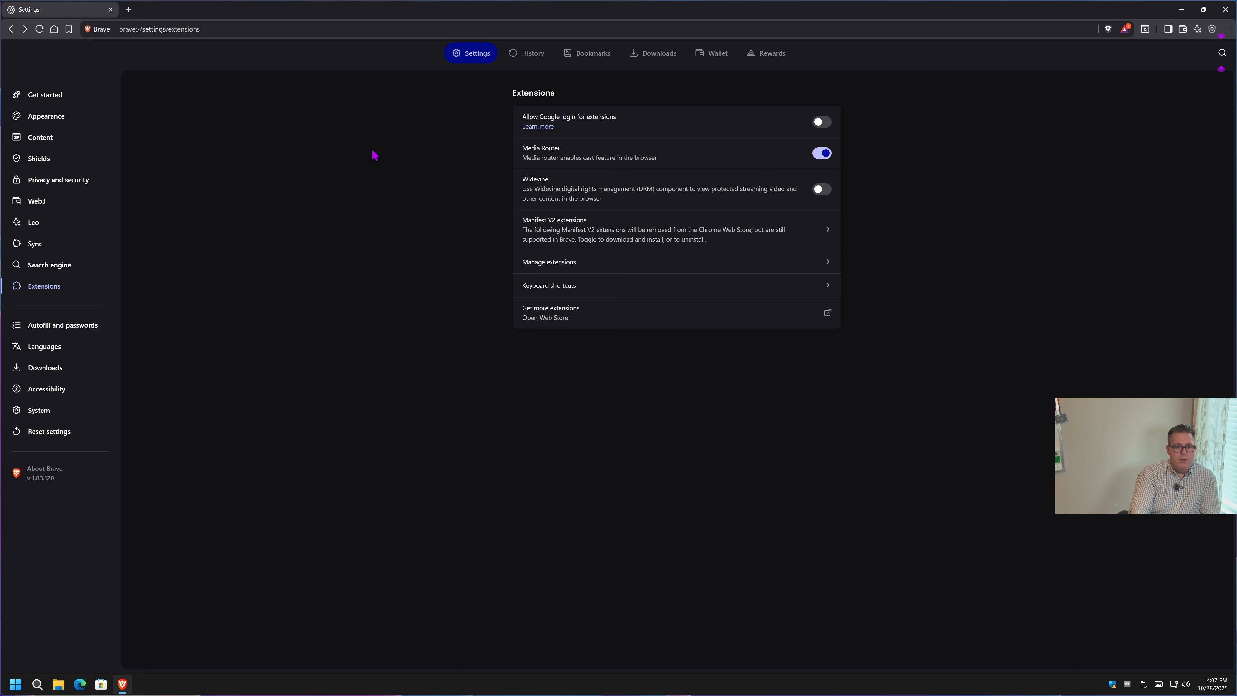
# In the Password Manager settings, turn off offering to save passwords and passkeys and signing in automatically
pyautogui.click(53, 326)
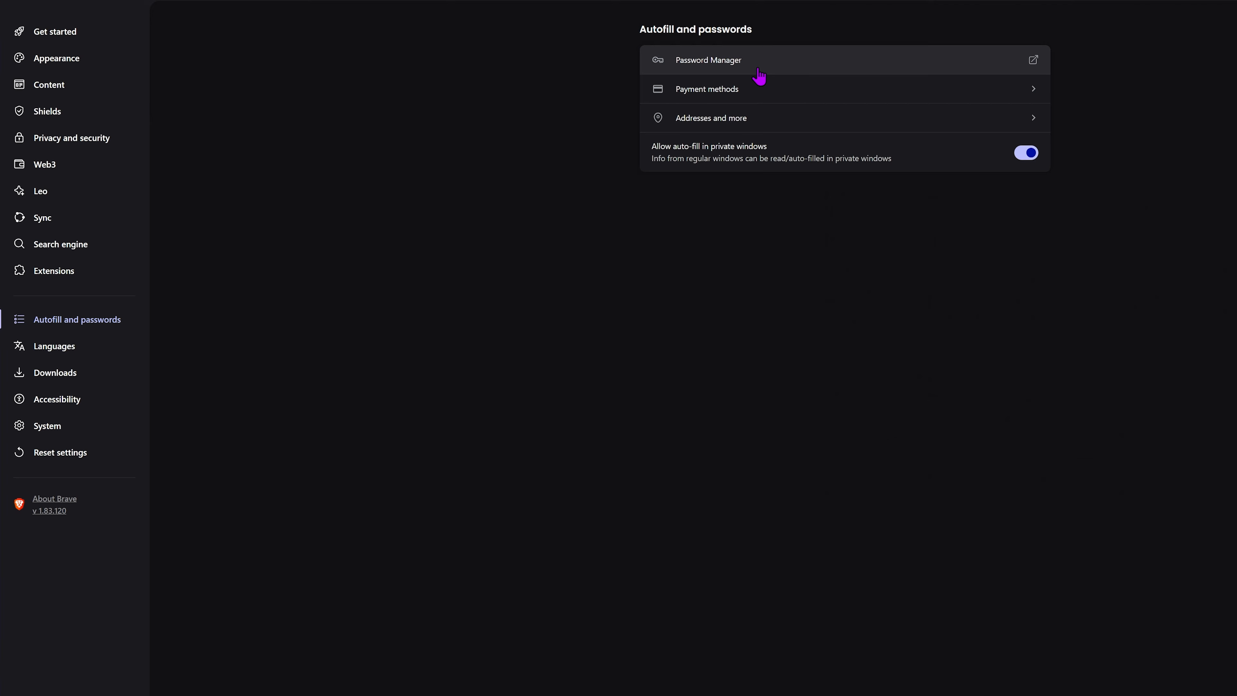
pyautogui.click(698, 58)
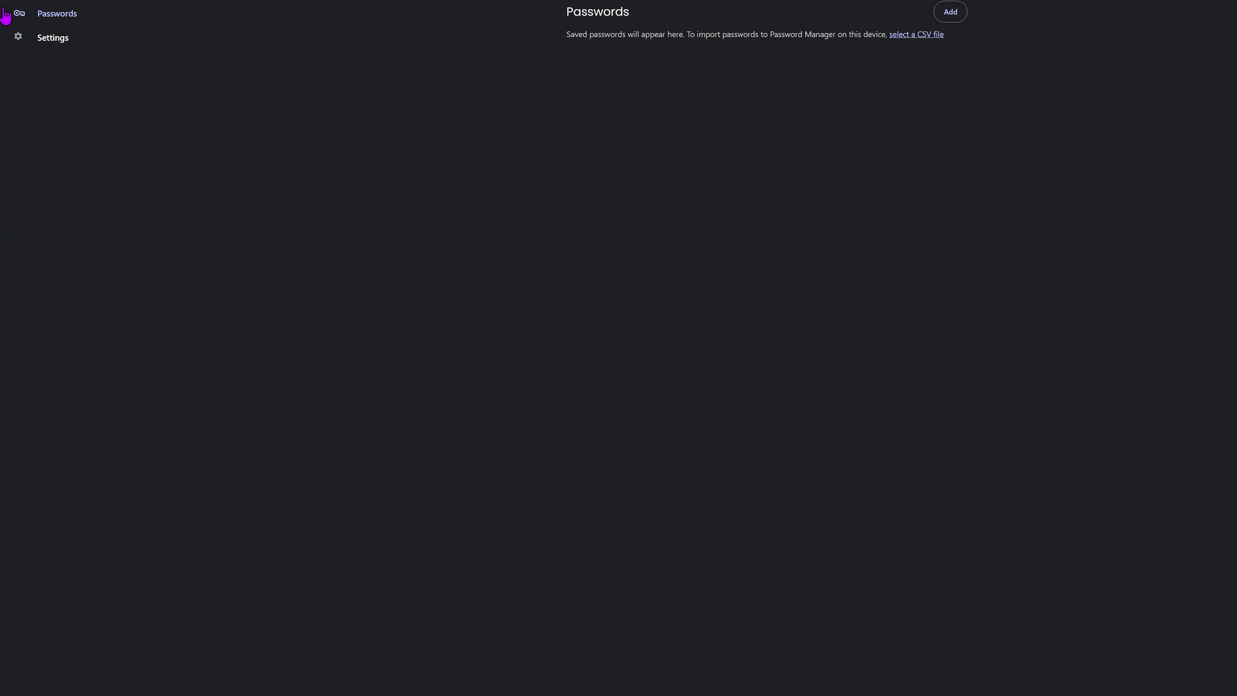
pyautogui.click(50, 40)
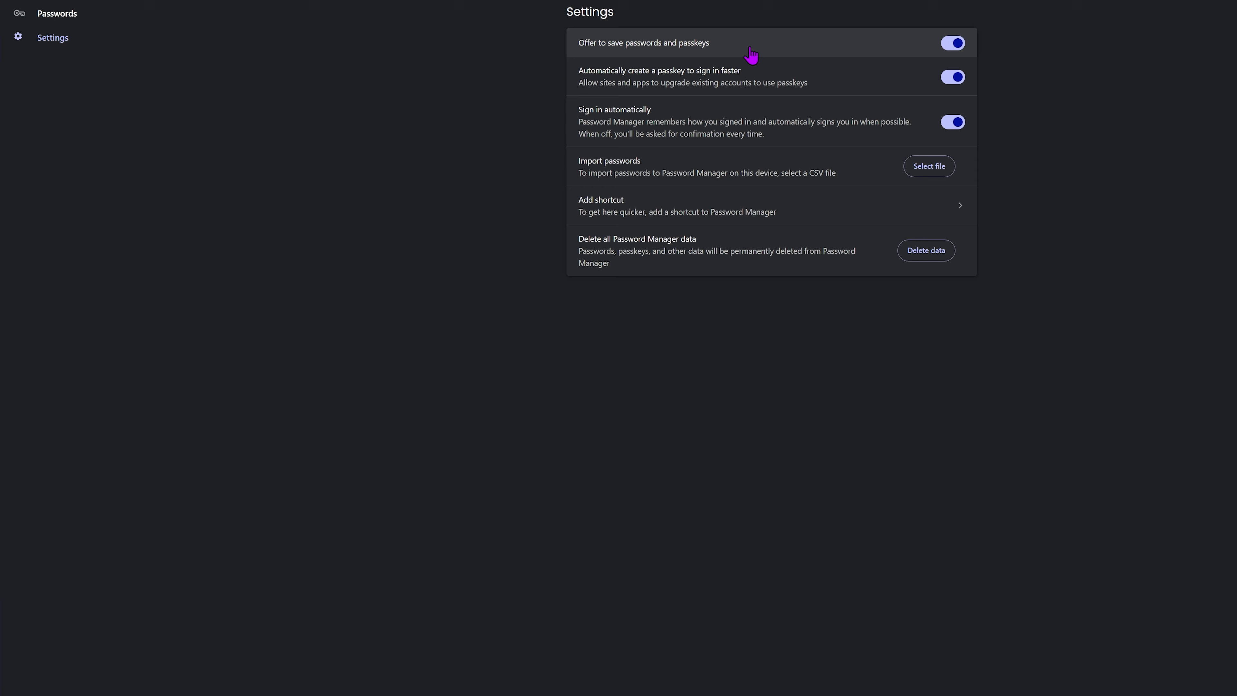
pyautogui.click(957, 44)
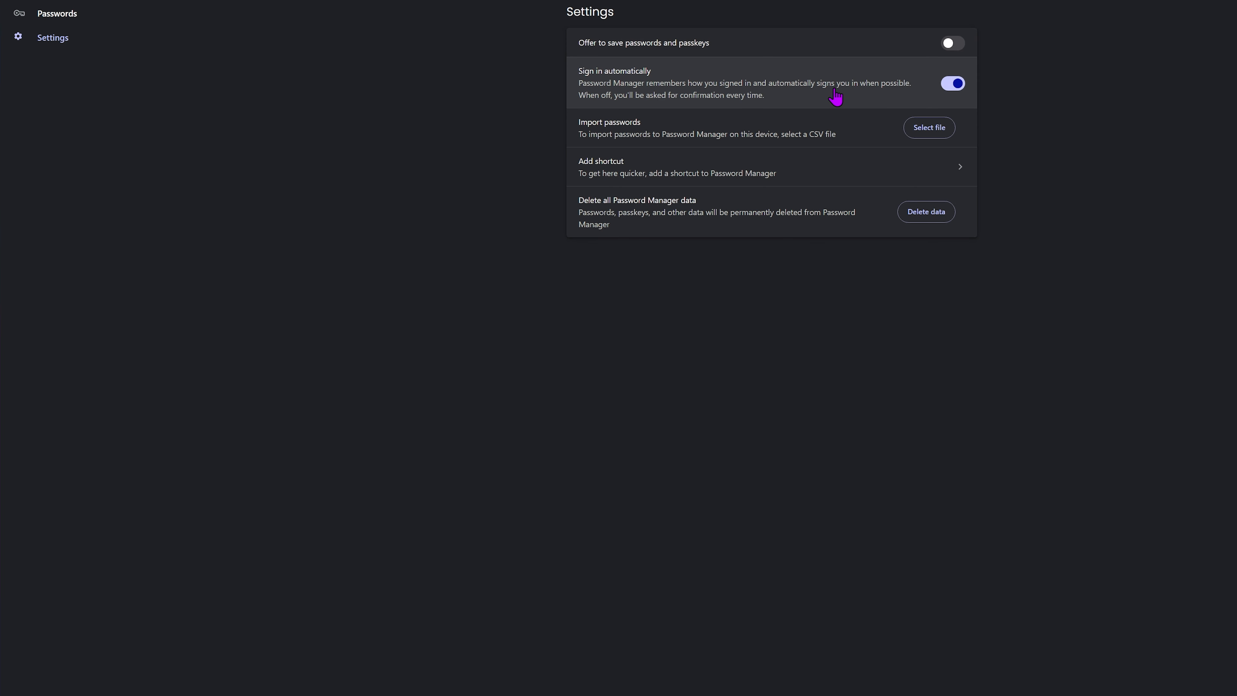
pyautogui.click(954, 88)
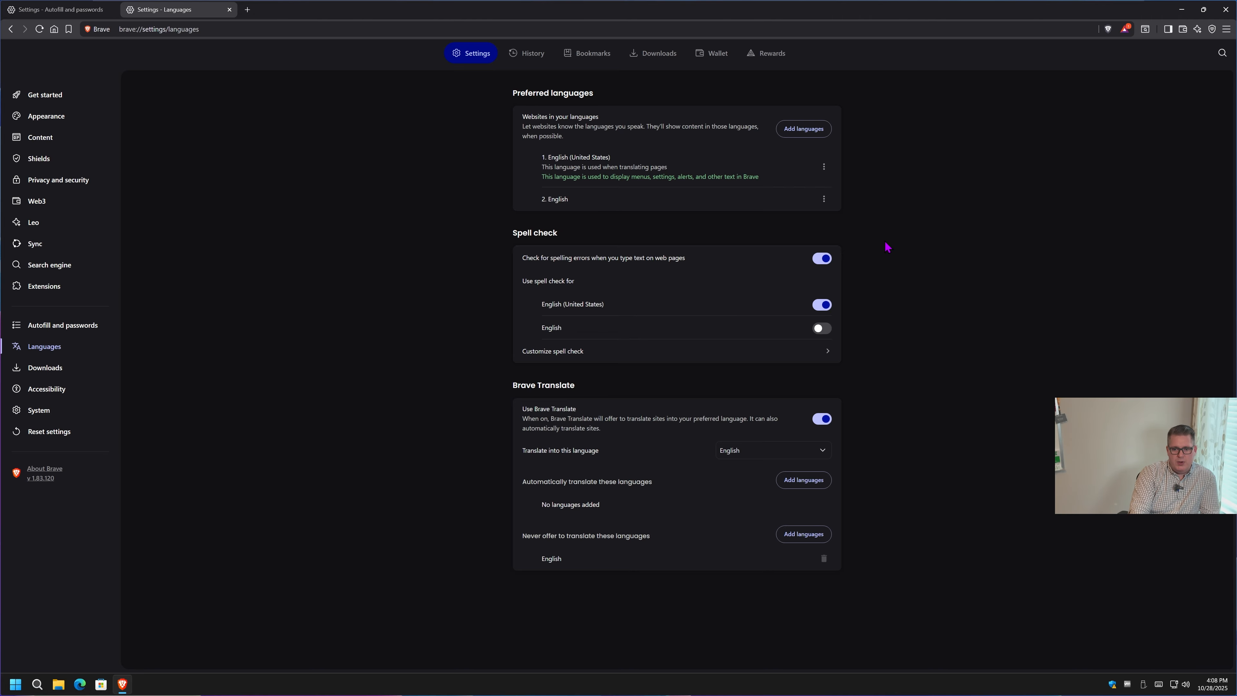
# Turn off Brave Translate in the language settings, and enable Memory Saver at the Maximum level in the System settings
pyautogui.click(823, 425)
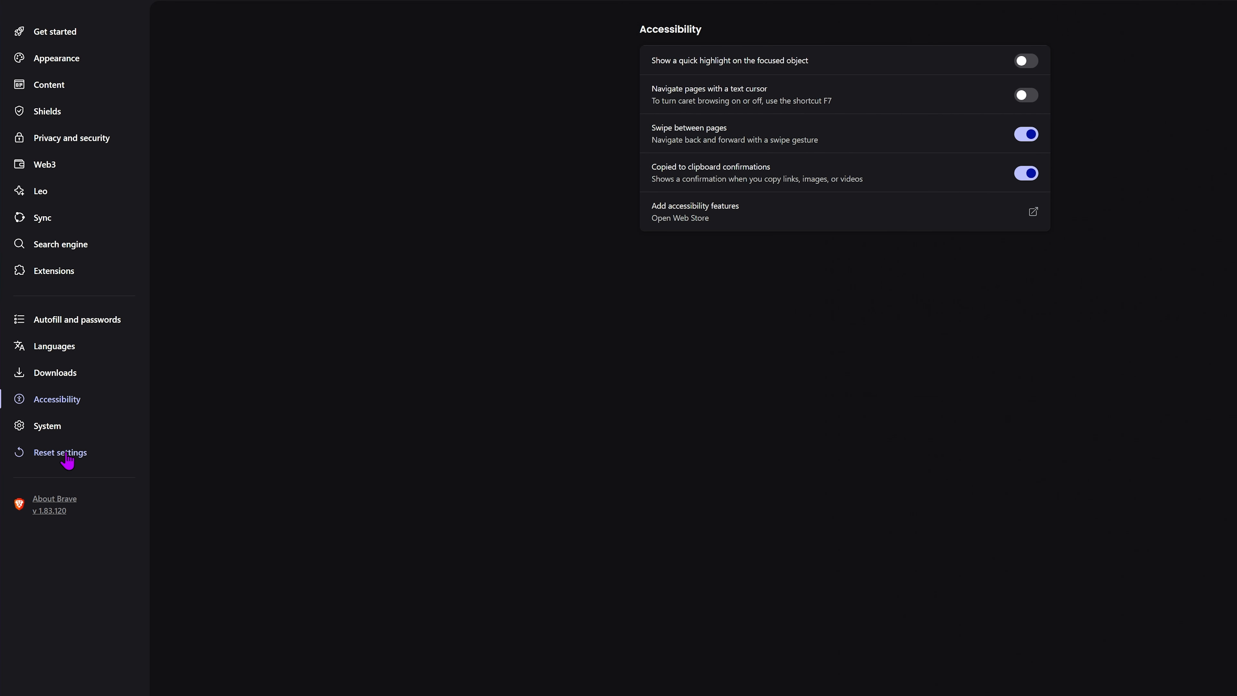
pyautogui.click(46, 428)
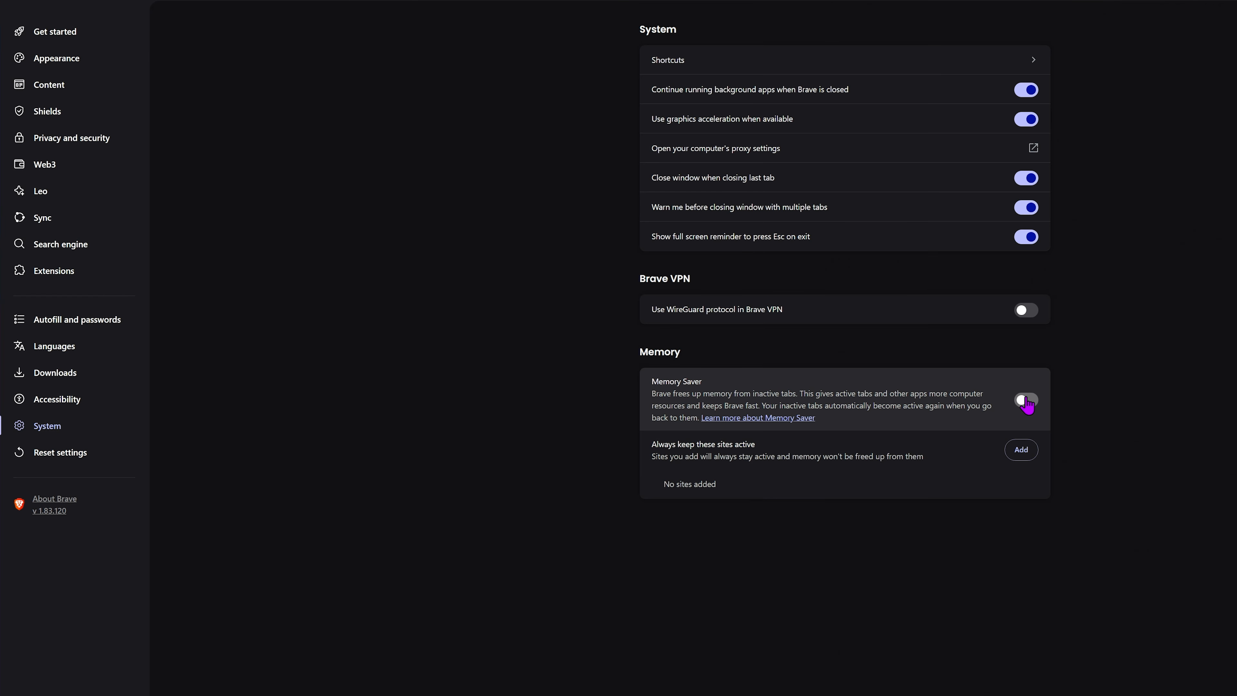
pyautogui.click(823, 391)
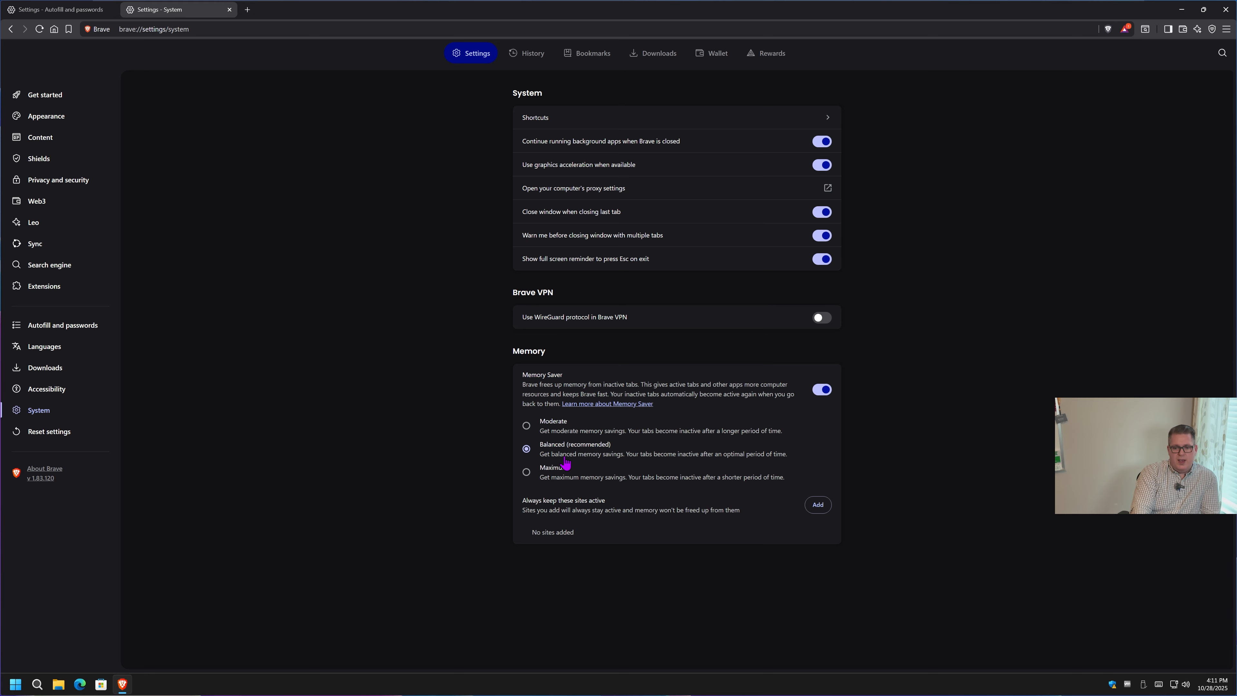
pyautogui.click(526, 473)
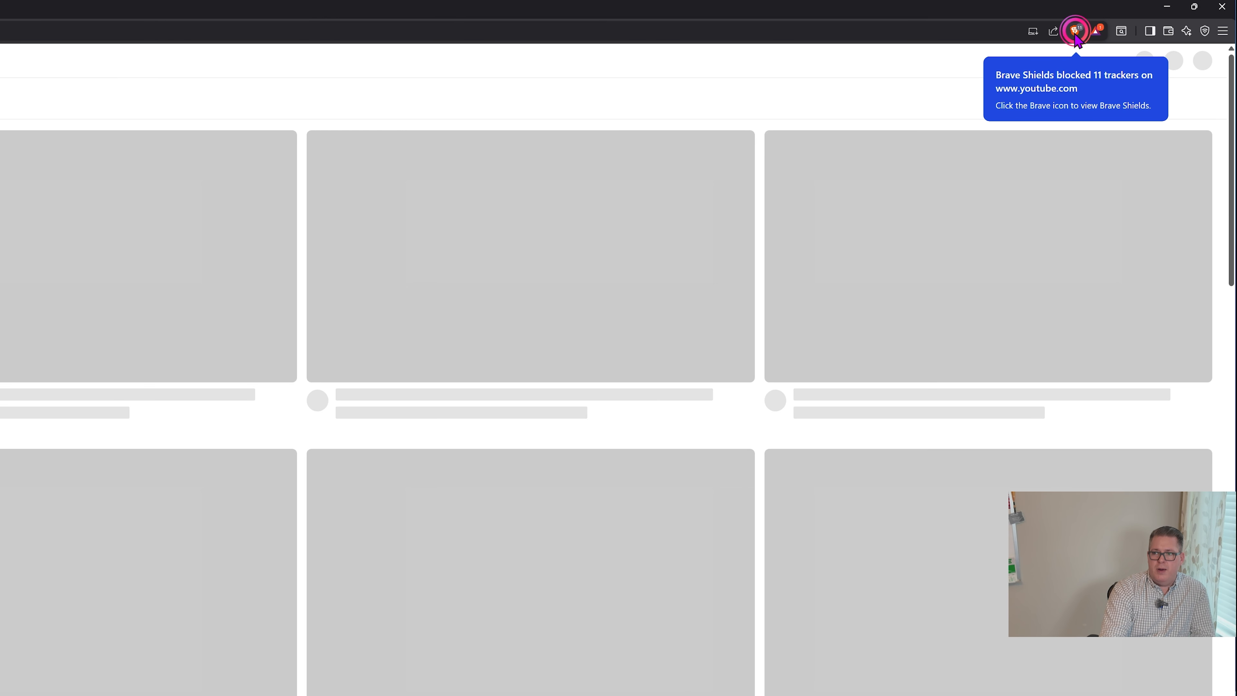
pyautogui.click(1078, 33)
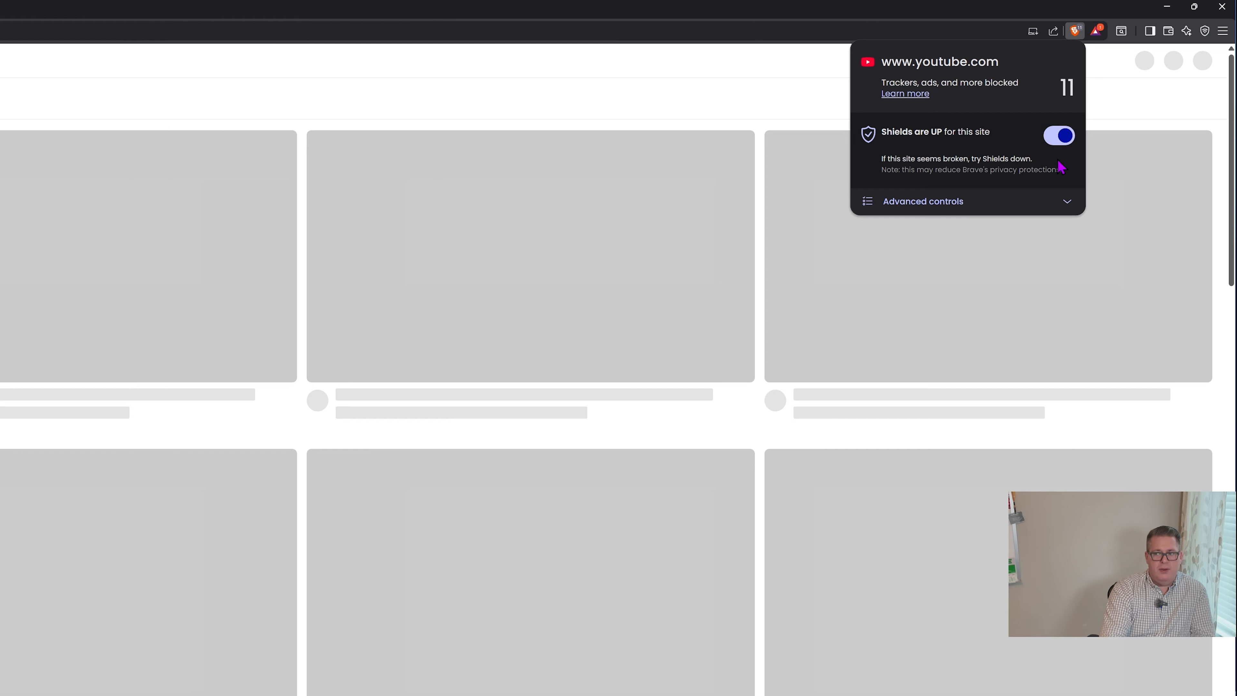
pyautogui.click(1068, 203)
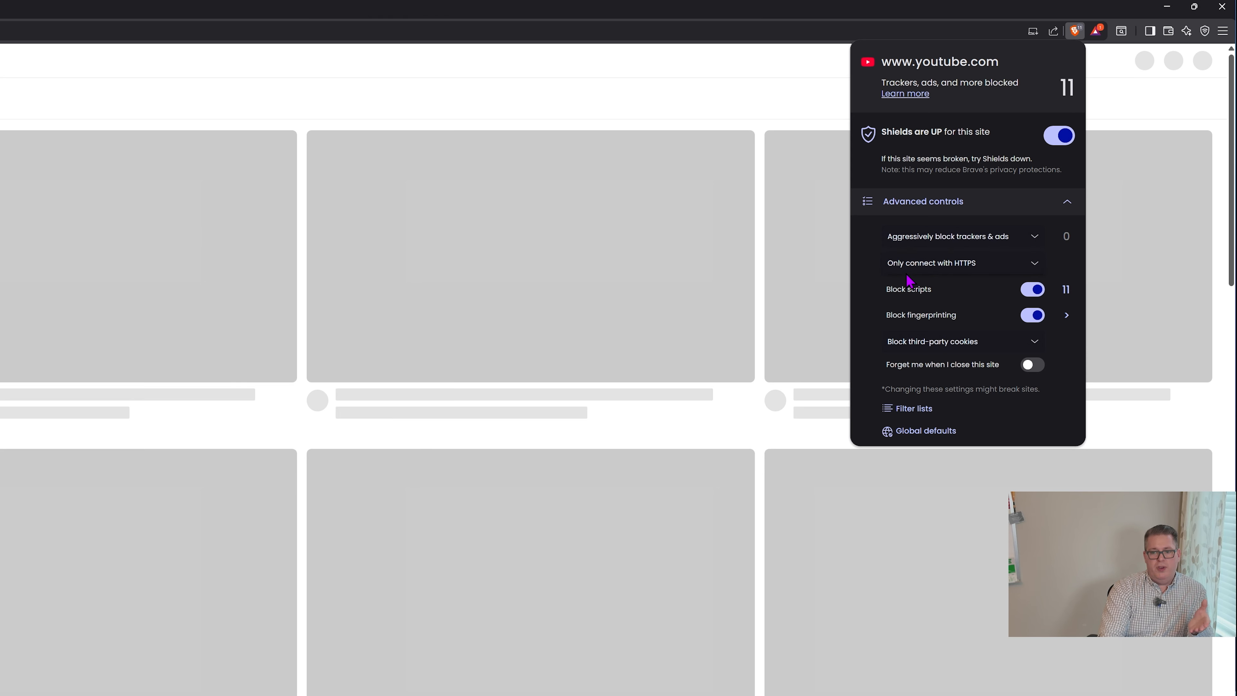
pyautogui.click(1039, 292)
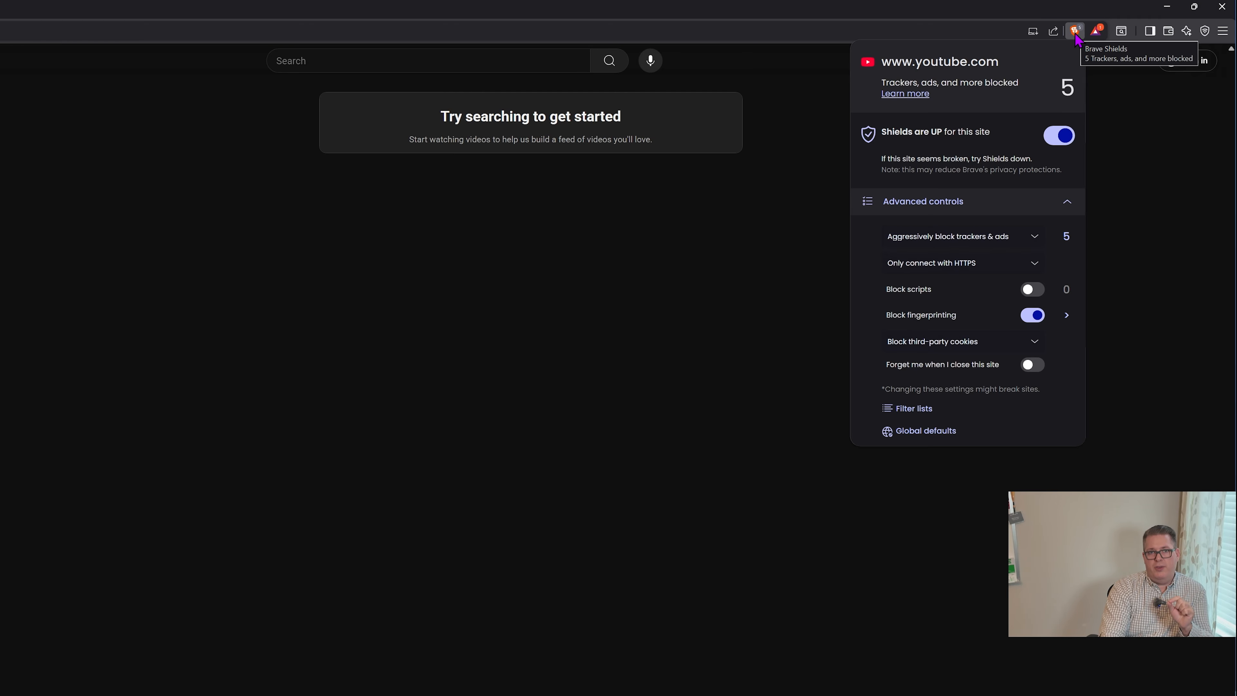
pyautogui.click(1076, 31)
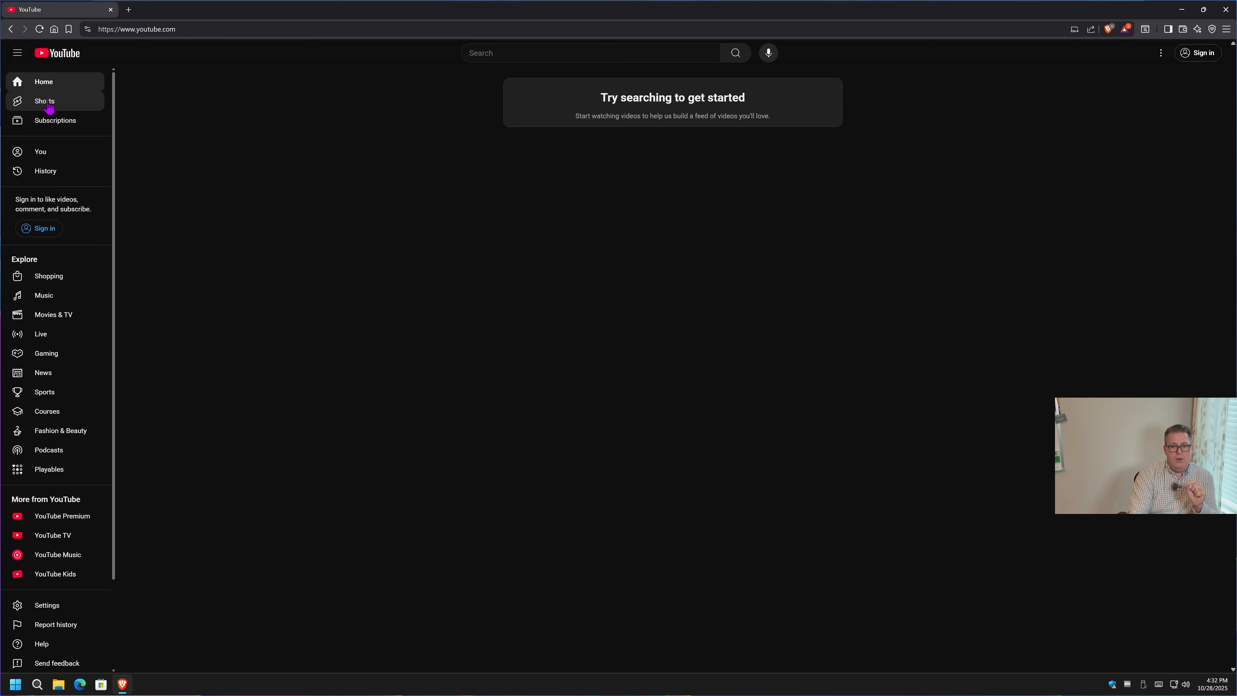
pyautogui.click(76, 109)
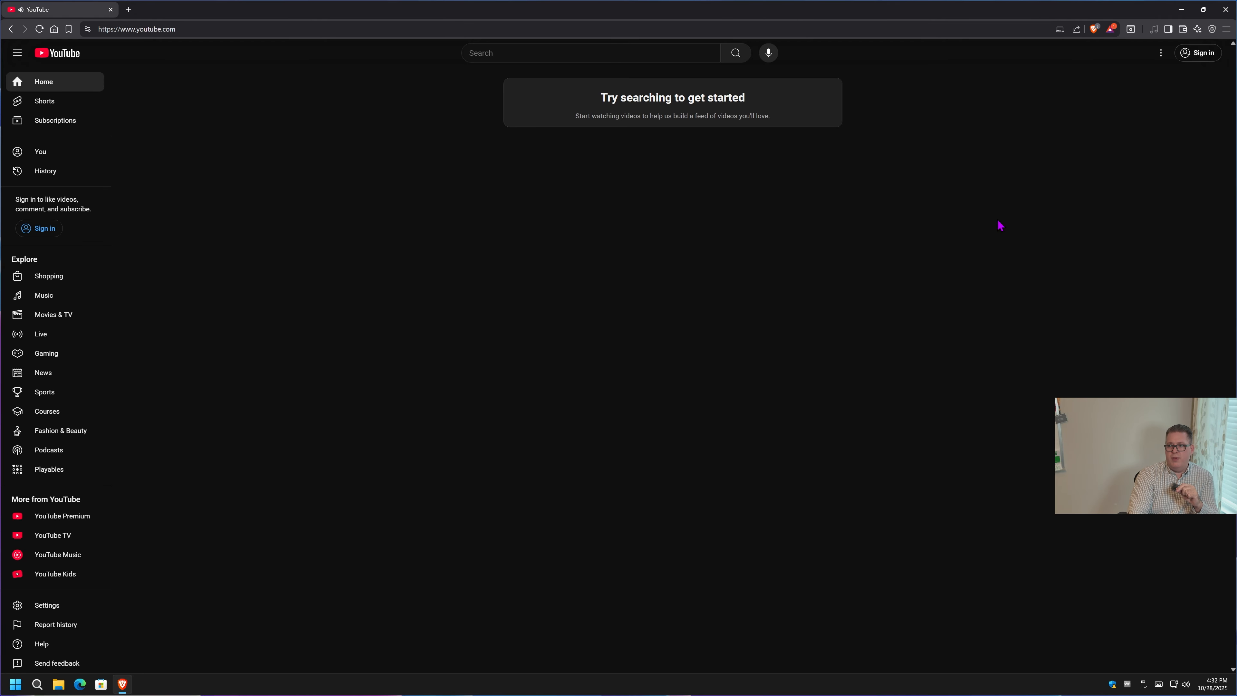
pyautogui.click(1109, 31)
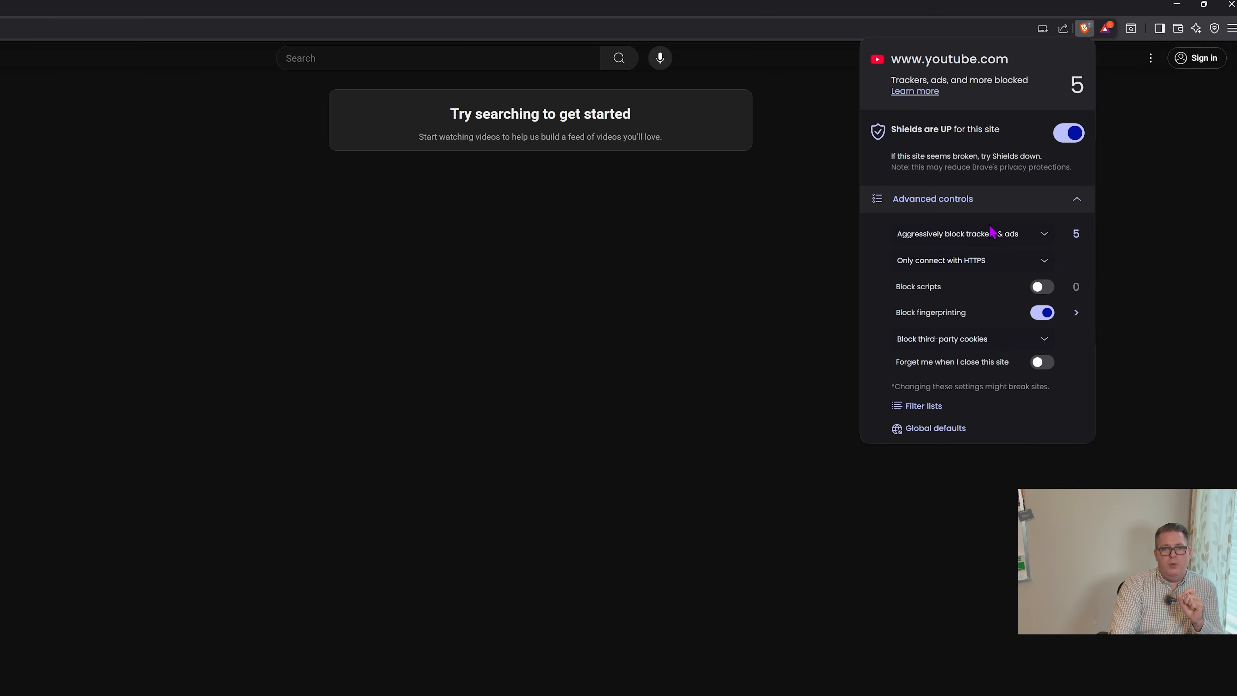
pyautogui.click(1151, 173)
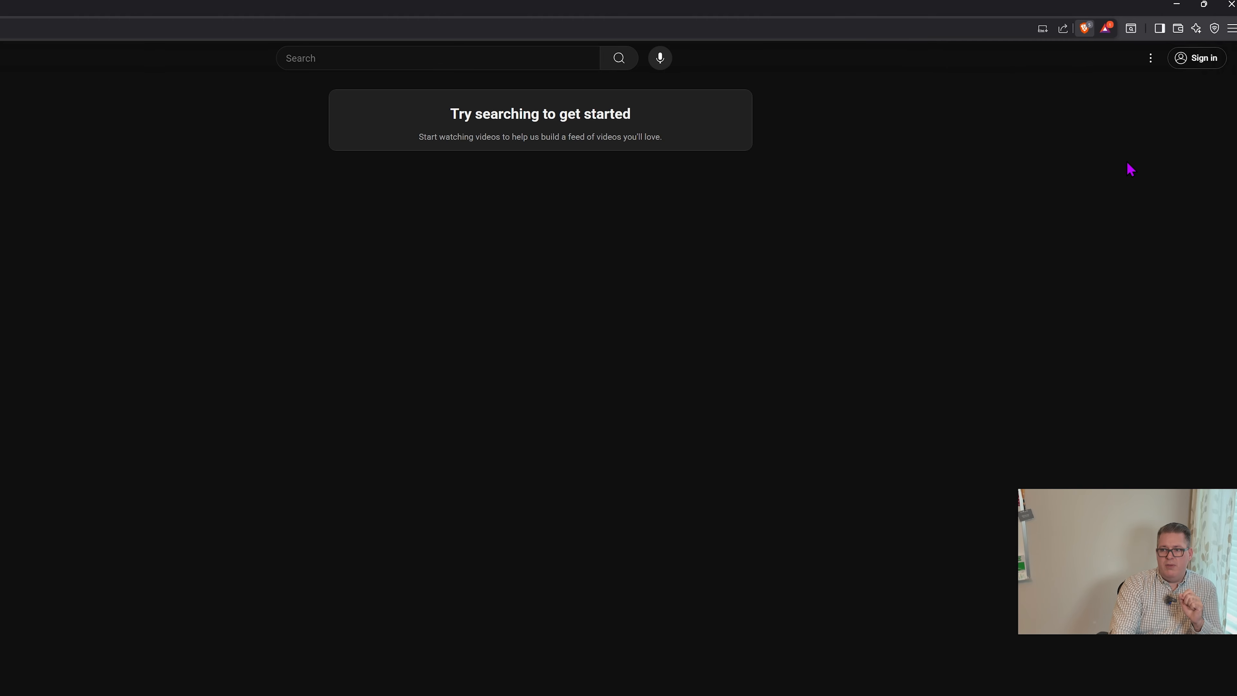